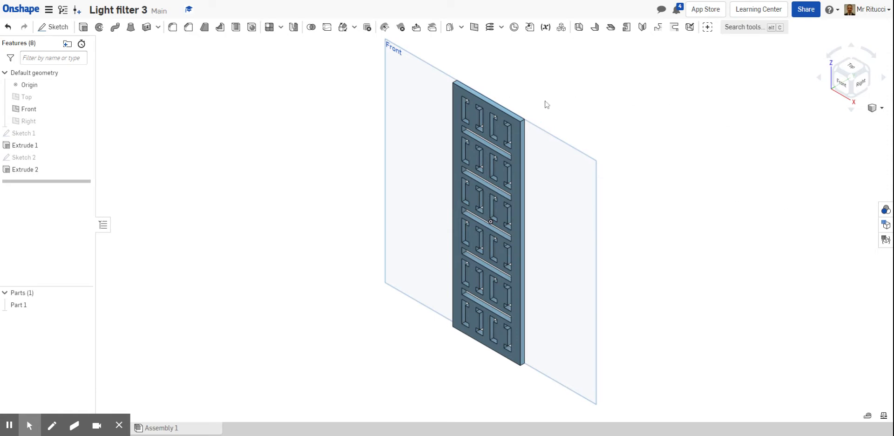
# Create a new document named Light filter 3.
pyautogui.moveTo(546, 106)
pyautogui.mouseDown(button='right')
pyautogui.moveTo(610, 96)
pyautogui.moveTo(561, 106)
pyautogui.moveTo(560, 83)
pyautogui.moveTo(605, 86)
pyautogui.moveTo(564, 94)
pyautogui.moveTo(551, 109)
pyautogui.moveTo(574, 125)
pyautogui.moveTo(579, 101)
pyautogui.moveTo(547, 95)
pyautogui.moveTo(559, 104)
pyautogui.mouseUp(button='right')
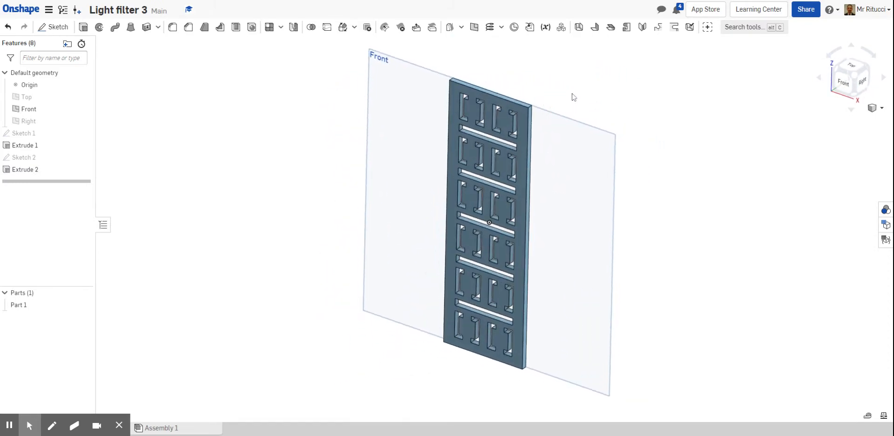
pyautogui.scroll(1, 572, 94)
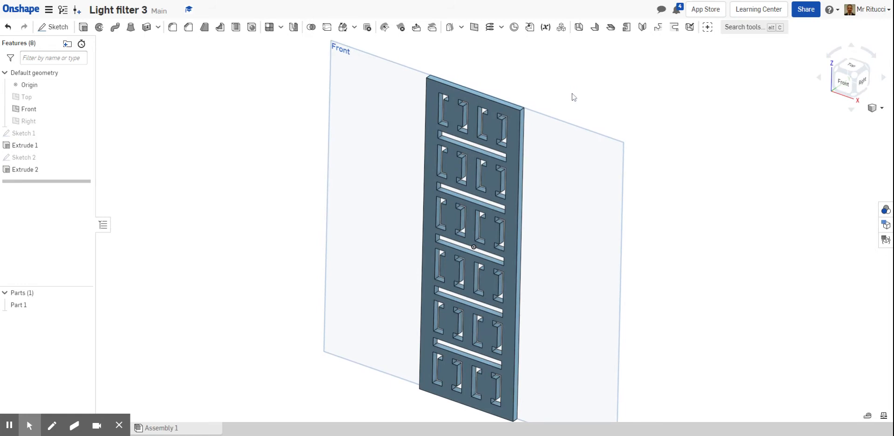
pyautogui.click(29, 10)
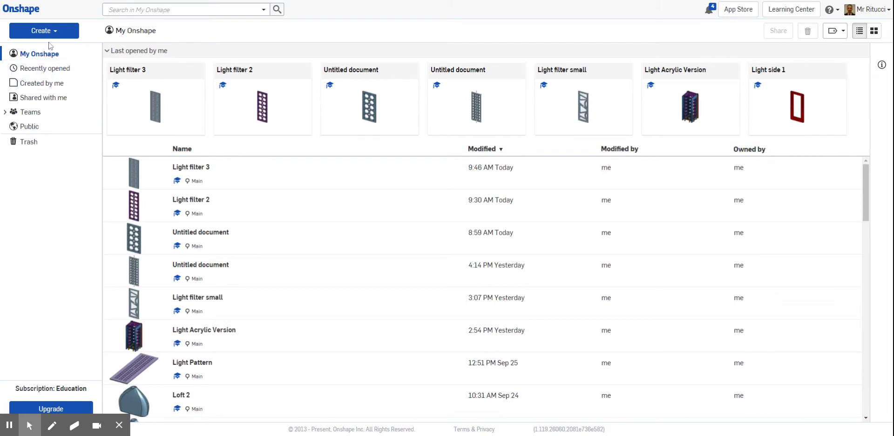
pyautogui.click(63, 32)
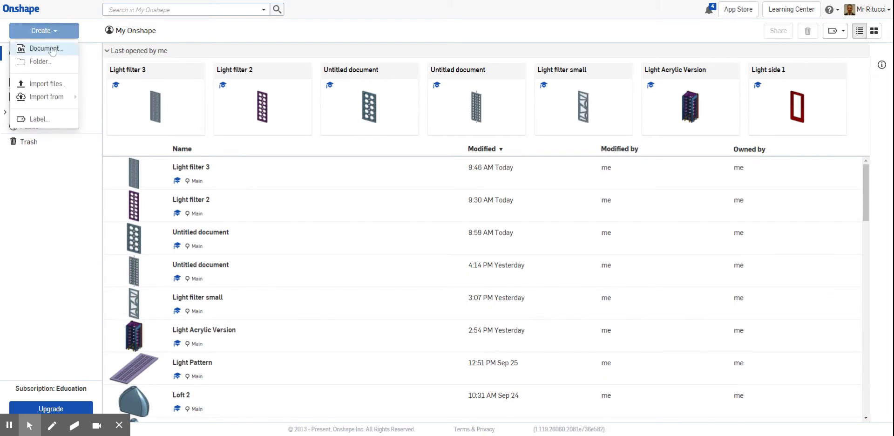
pyautogui.click(47, 48)
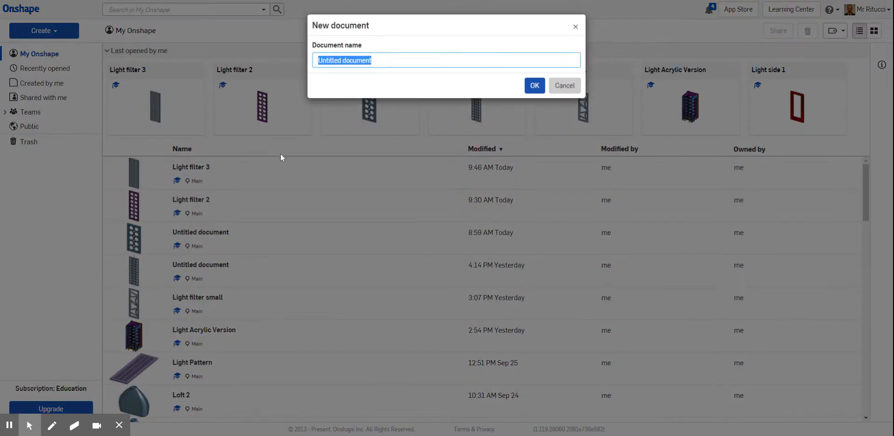
pyautogui.click(373, 60)
pyautogui.moveTo(372, 60); pyautogui.dragTo(259, 63)
pyautogui.write('Light ')
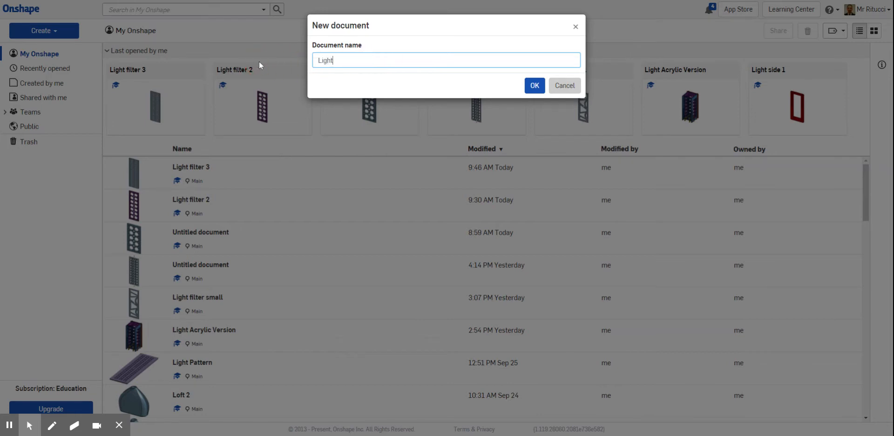
pyautogui.write('filter 3')
pyautogui.click(535, 85)
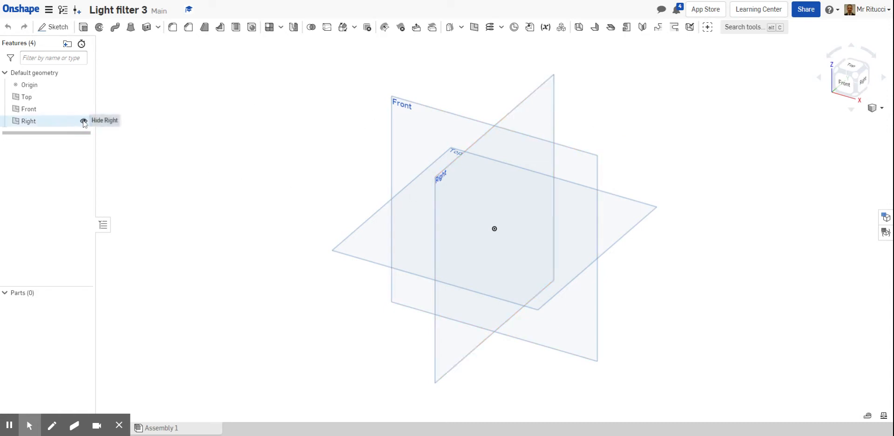
# Hide the Top and Right planes and open a new sketch on the Front plane.
pyautogui.click(83, 121)
pyautogui.click(83, 97)
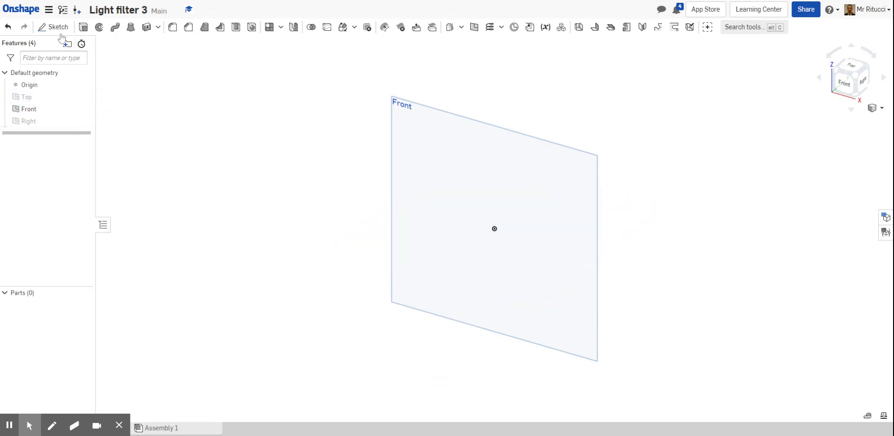
pyautogui.click(54, 27)
pyautogui.click(442, 109)
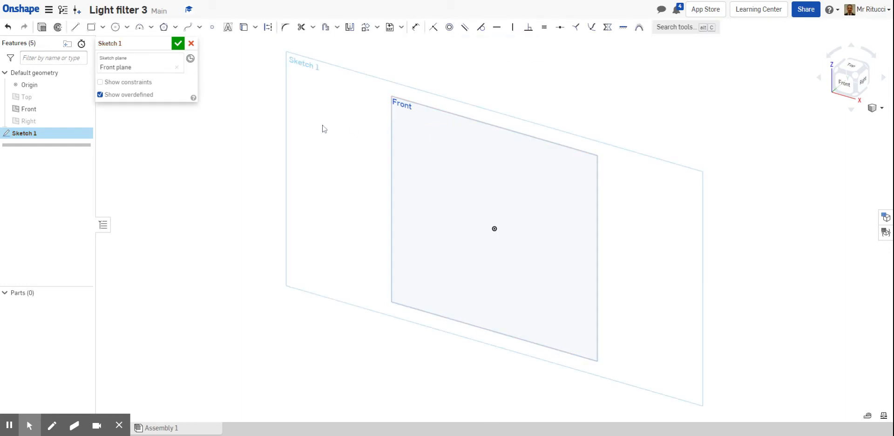
pyautogui.press('n')
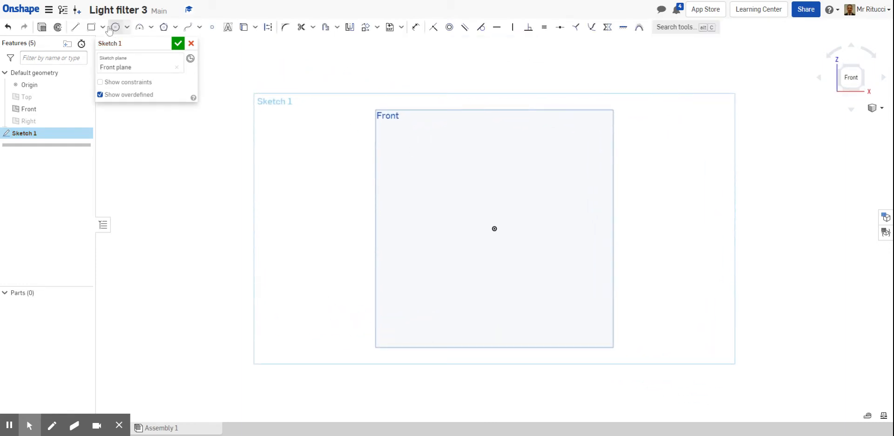
# Draw a center point rectangle at the origin, about 65 mm wide and 115 mm tall.
pyautogui.click(103, 27)
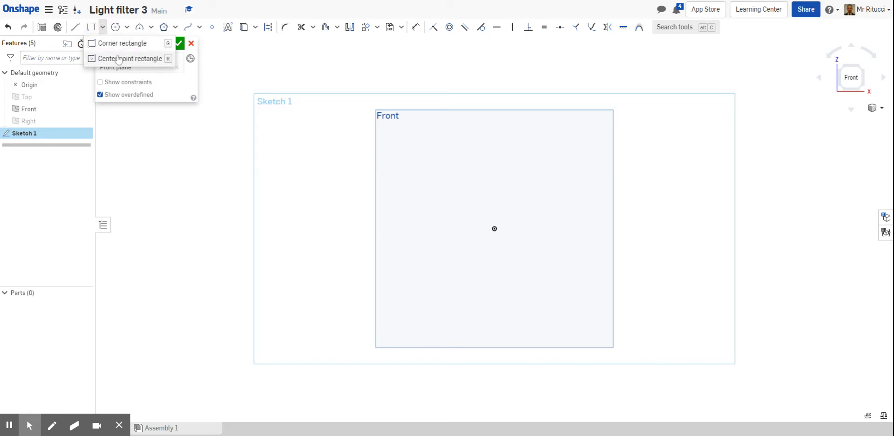
pyautogui.click(118, 59)
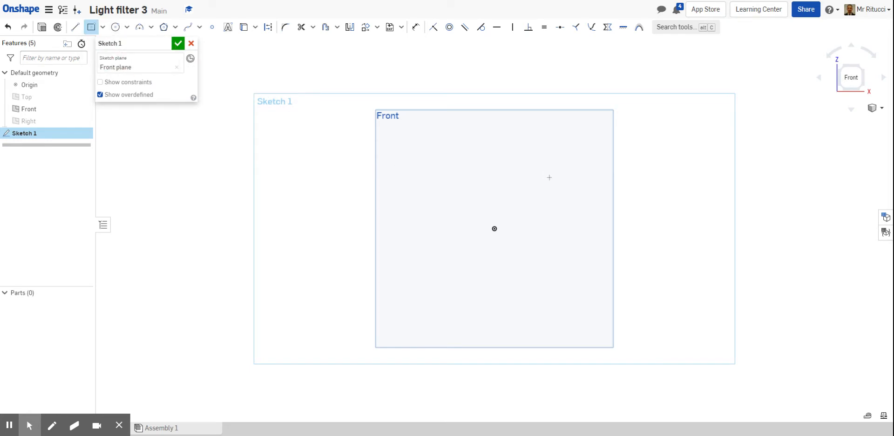
pyautogui.click(494, 229)
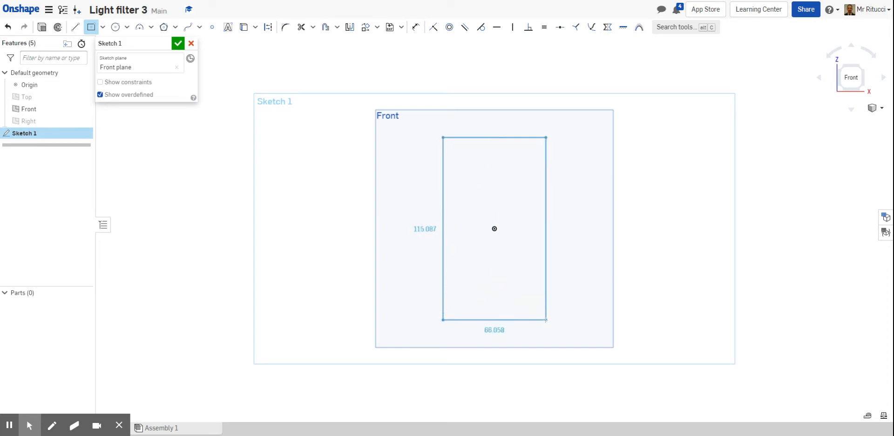
pyautogui.click(545, 319)
# Dimension the rectangle to 48 mm wide and 150 mm tall and finish the sketch.
pyautogui.scroll(2, 582, 300)
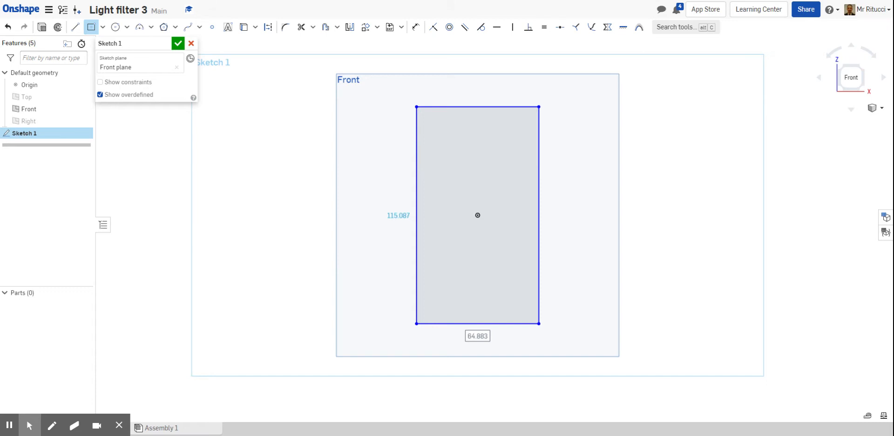
pyautogui.write('48')
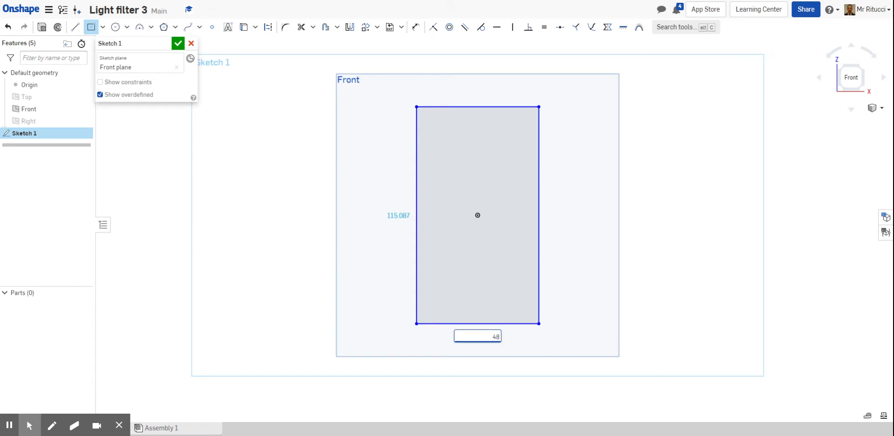
pyautogui.press('Return')
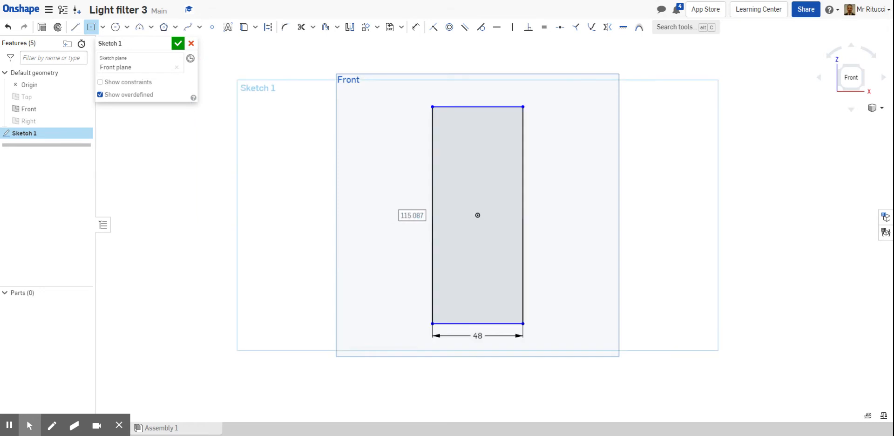
pyautogui.write('15')
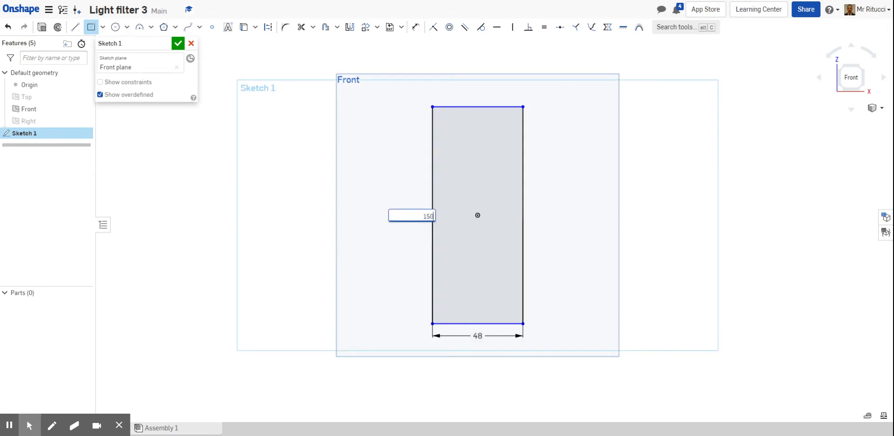
pyautogui.write('0')
pyautogui.press('Return')
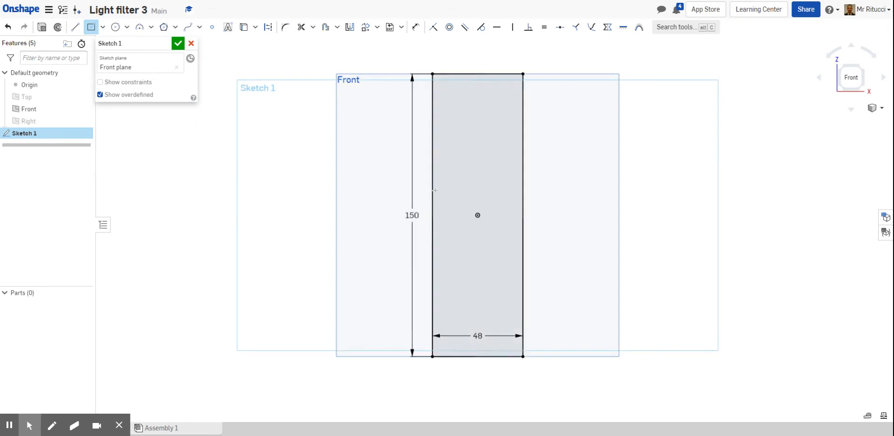
pyautogui.click(178, 44)
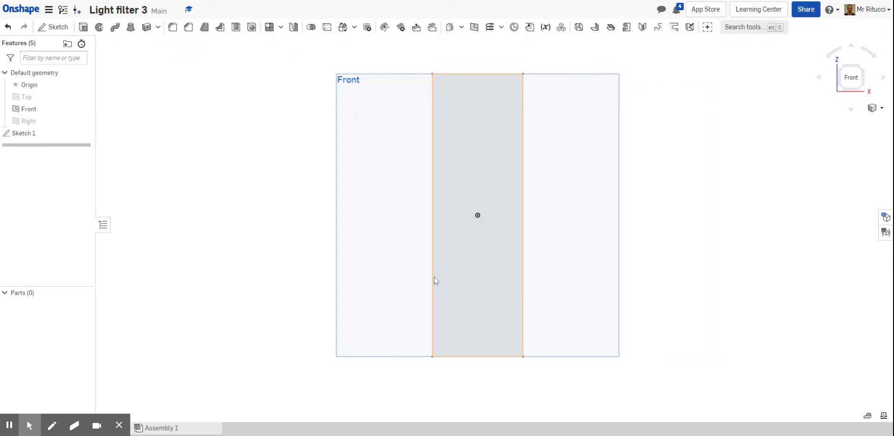
# Extrude the rectangle 3 mm as a new solid plate.
pyautogui.click(875, 108)
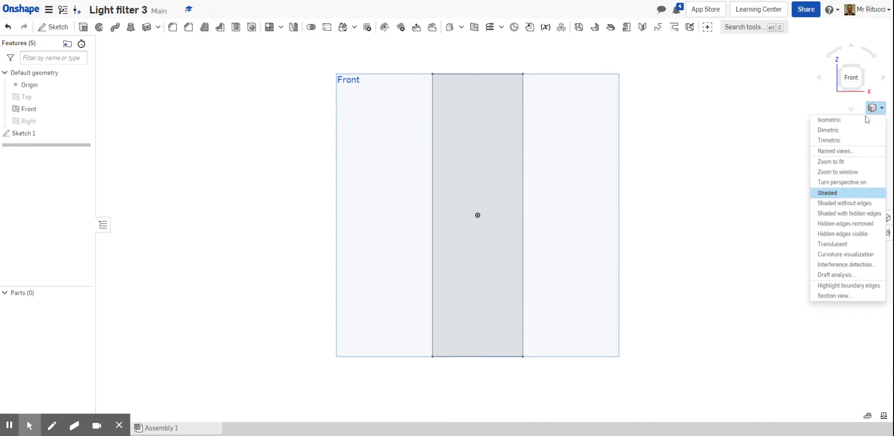
pyautogui.click(832, 121)
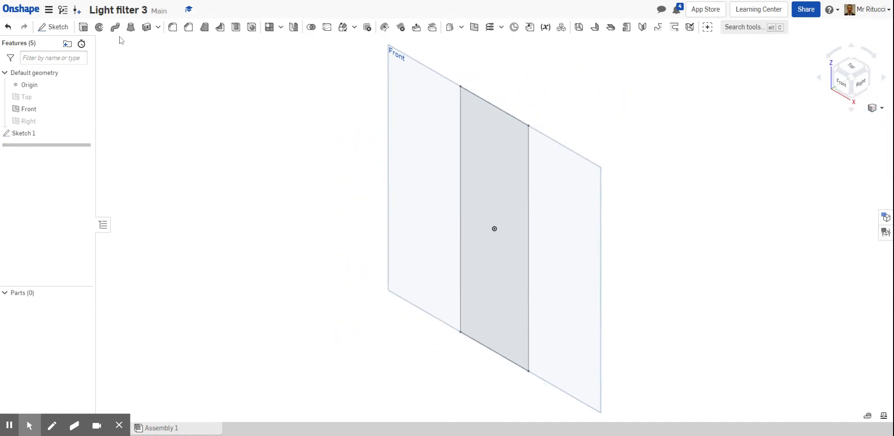
pyautogui.click(83, 26)
pyautogui.click(474, 132)
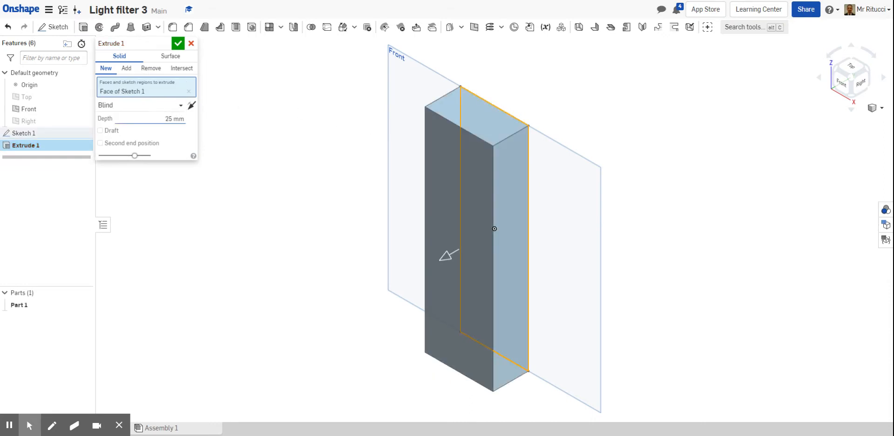
pyautogui.click(166, 117)
pyautogui.write('3')
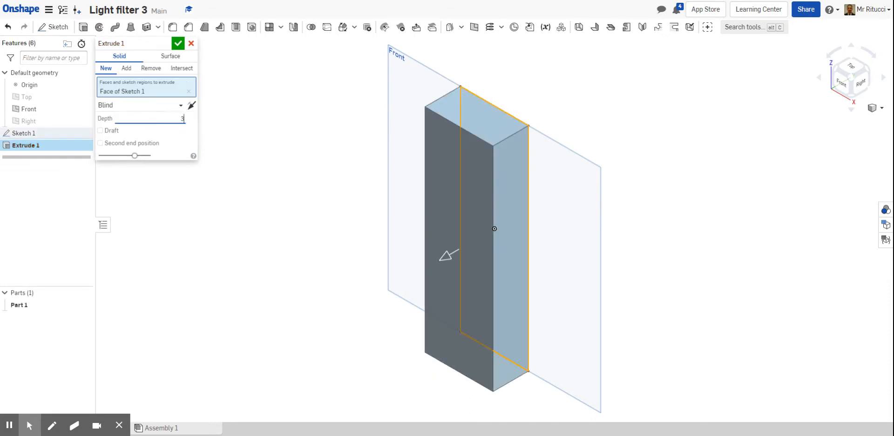
pyautogui.click(177, 43)
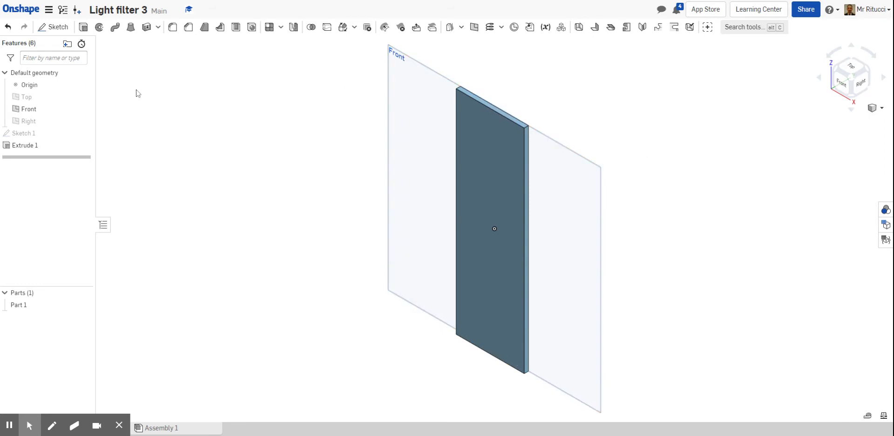
# Start a new sketch on the front face of the extruded plate.
pyautogui.click(50, 27)
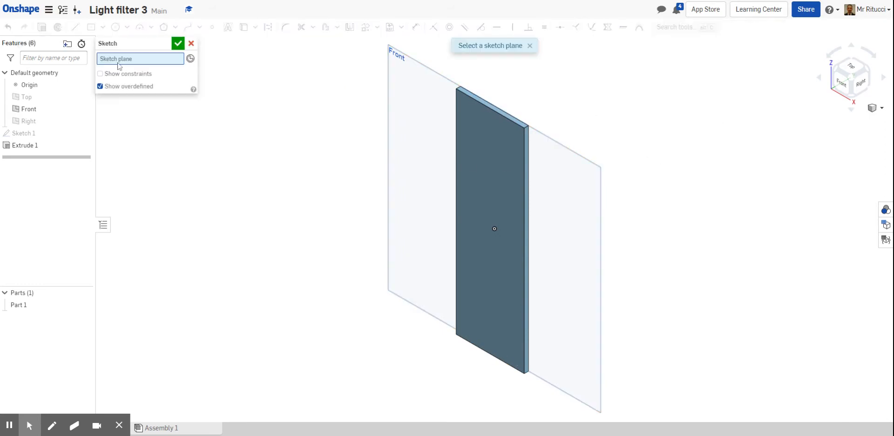
pyautogui.click(480, 128)
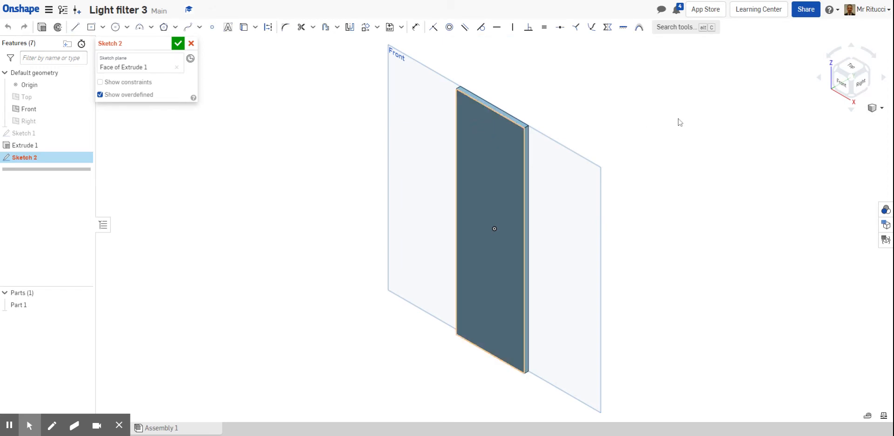
pyautogui.click(841, 87)
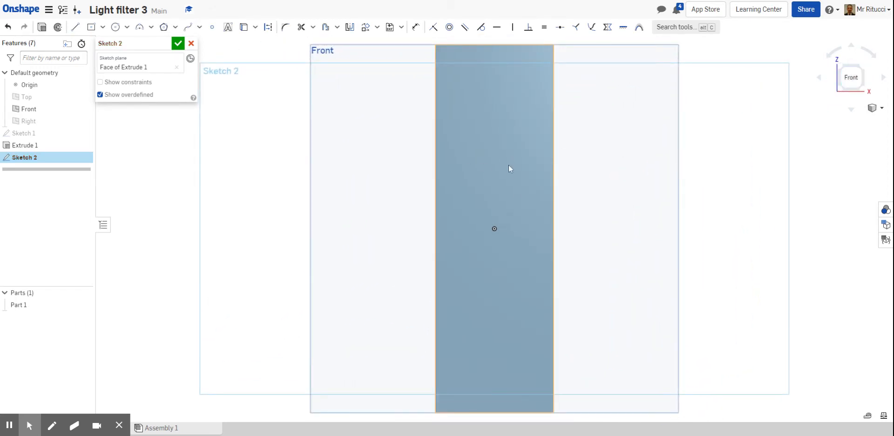
pyautogui.scroll(-2, 528, 186)
pyautogui.scroll(1, 510, 108)
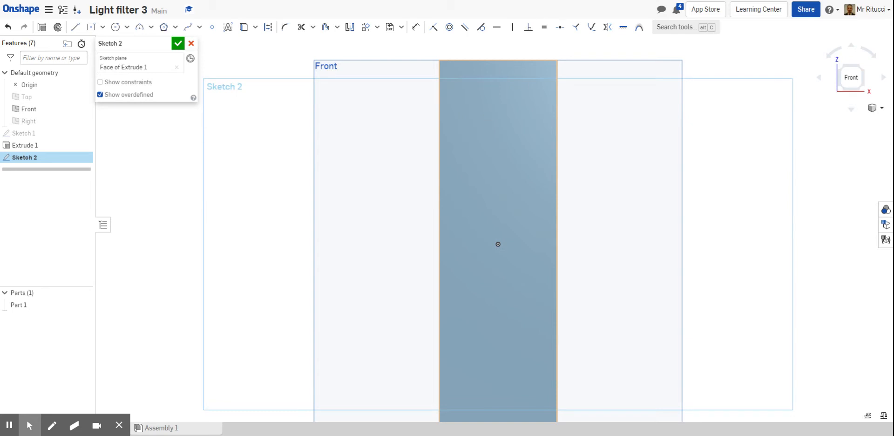
pyautogui.scroll(3, 495, 64)
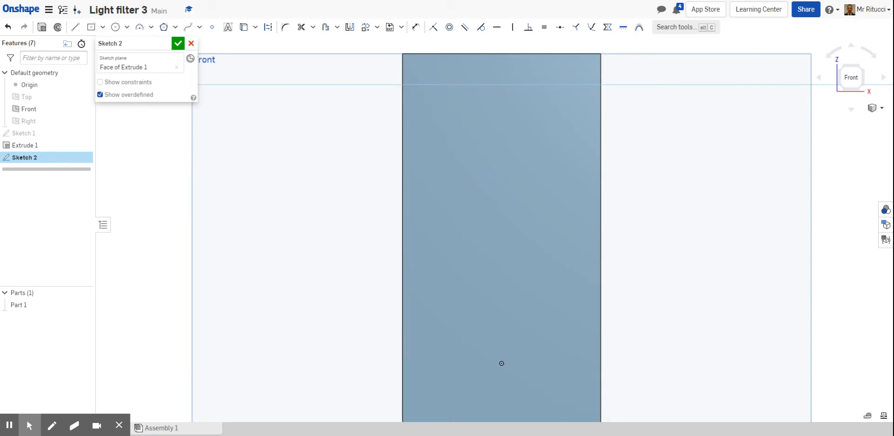
# Draw a center point rectangle about 18 mm square near the plate's top-left corner.
pyautogui.click(102, 27)
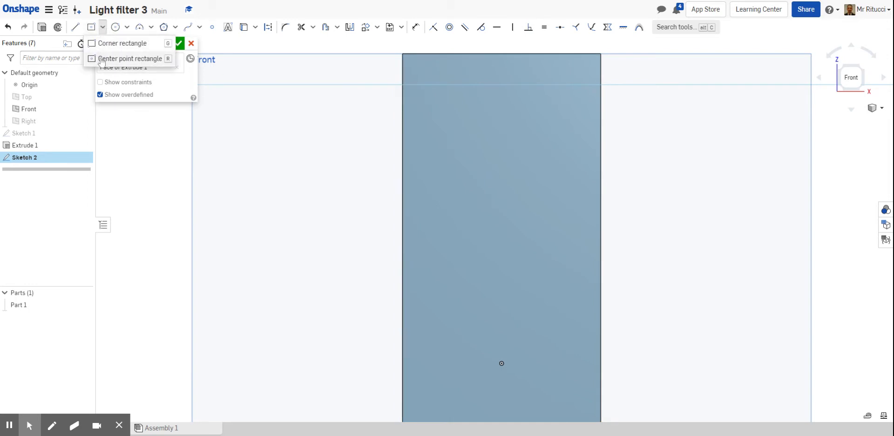
pyautogui.click(130, 59)
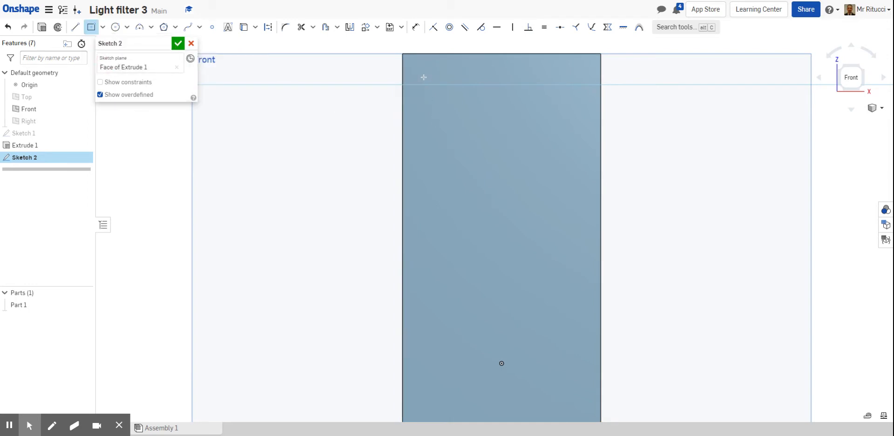
pyautogui.moveTo(423, 78); pyautogui.dragTo(456, 116)
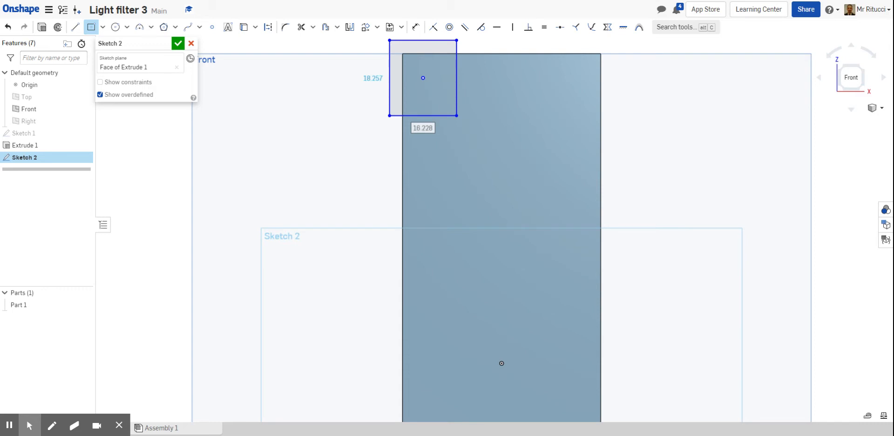
# Set the center point rectangle to 14 mm wide and 14 mm tall, and move it onto the plate near its top edge.
pyautogui.write('14')
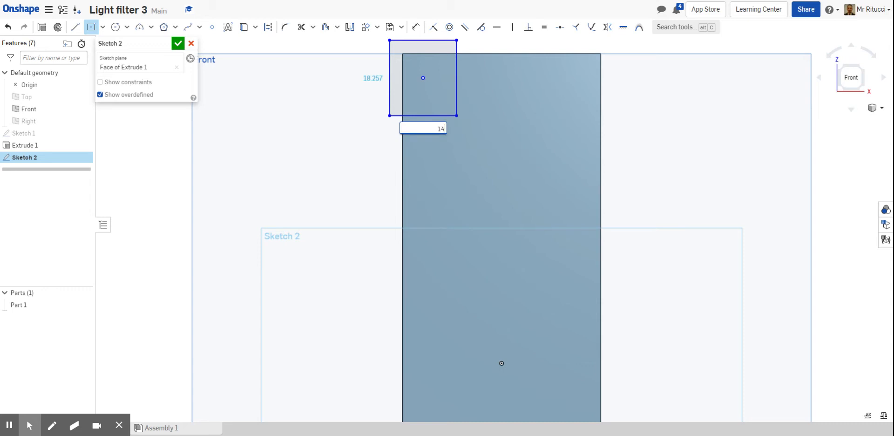
pyautogui.press('Return')
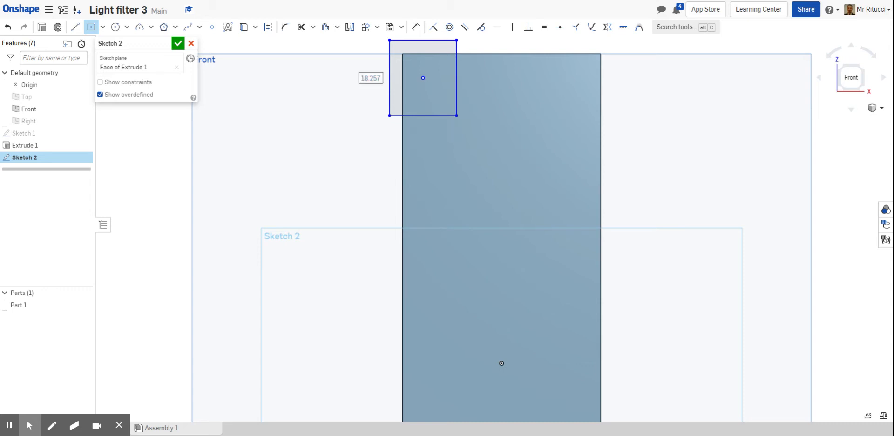
pyautogui.write('14')
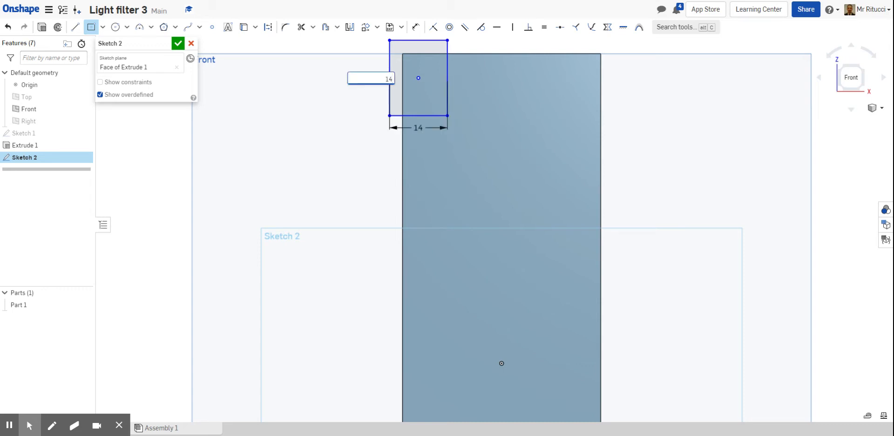
pyautogui.press('Return')
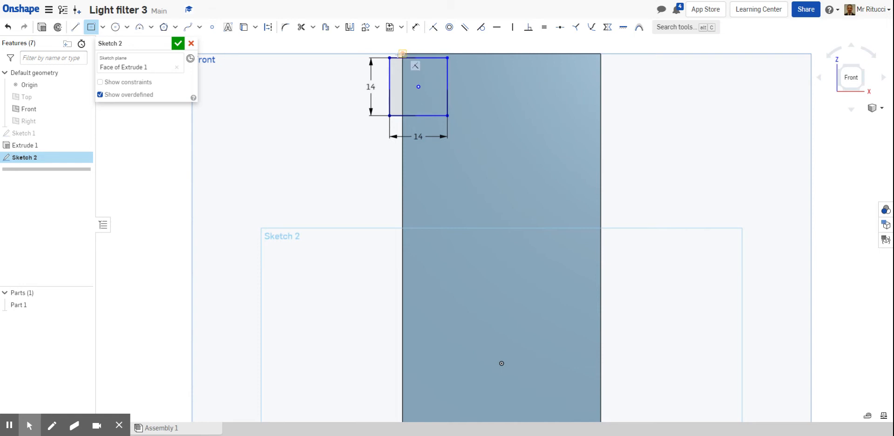
pyautogui.press('Escape')
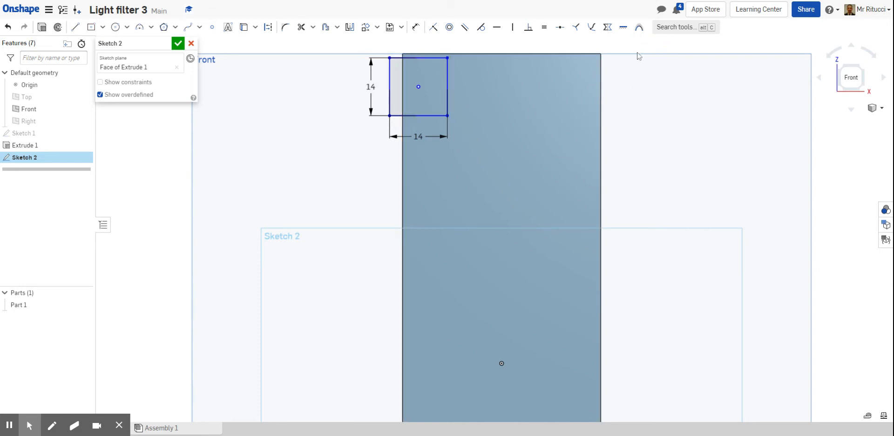
pyautogui.moveTo(418, 86); pyautogui.dragTo(442, 97)
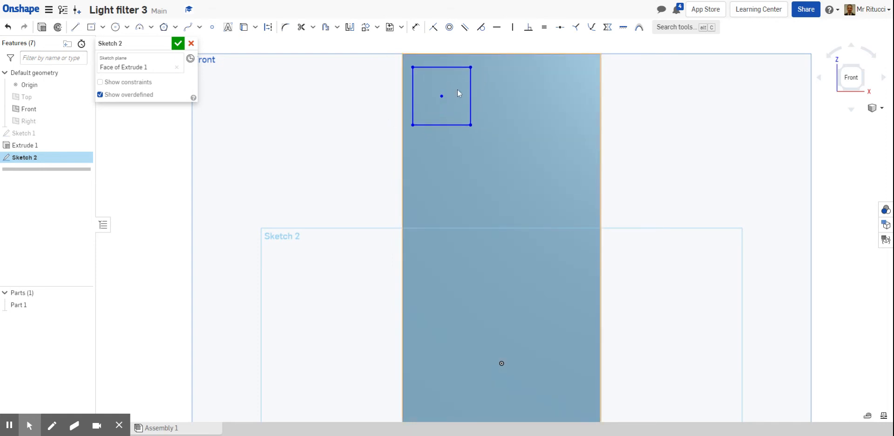
# Draw a second center point rectangle on the same center point and size it 11 mm square.
pyautogui.scroll(3, 457, 89)
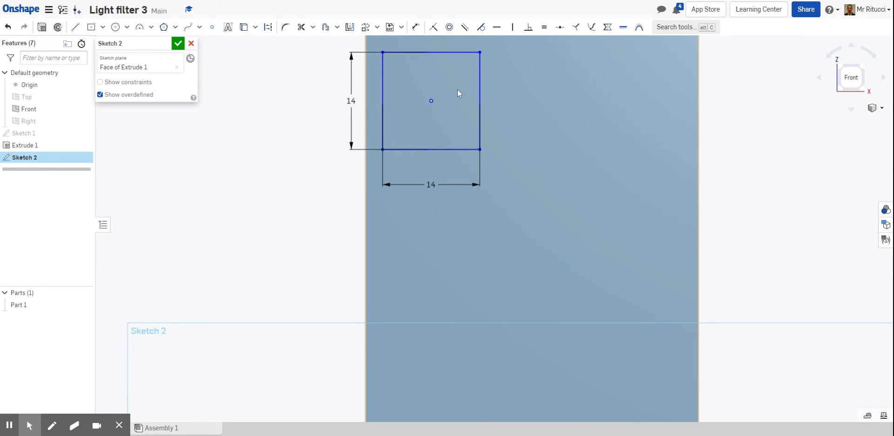
pyautogui.click(91, 28)
pyautogui.click(431, 101)
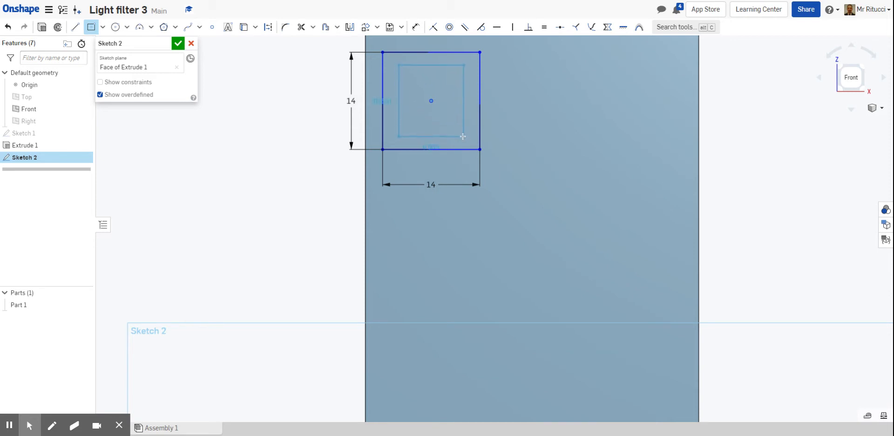
pyautogui.click(463, 136)
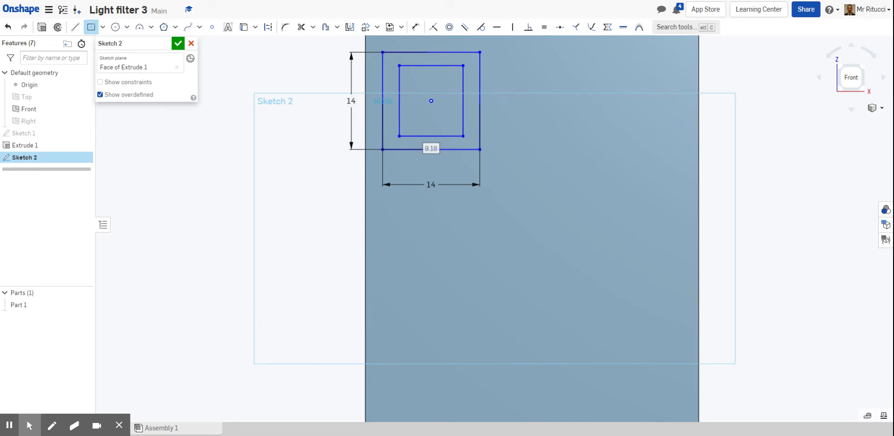
pyautogui.write('11')
pyautogui.press('Return')
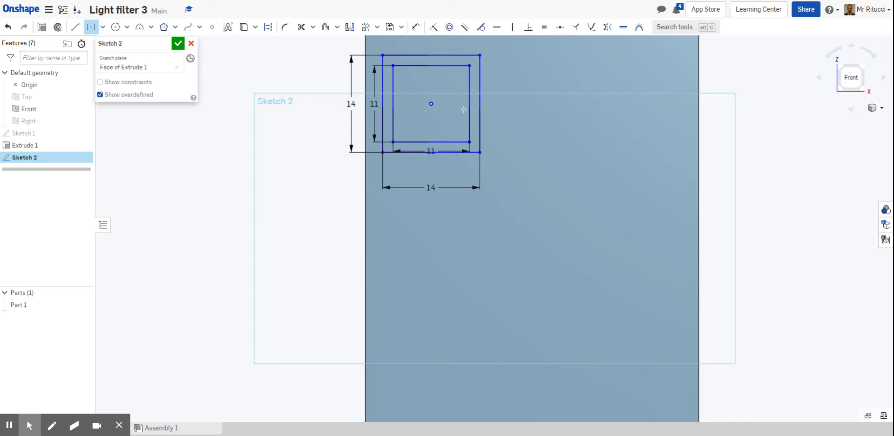
# Draw a vertical construction line through the squares' center, spanning the outer square from bottom to top edge.
pyautogui.scroll(5, 430, 98)
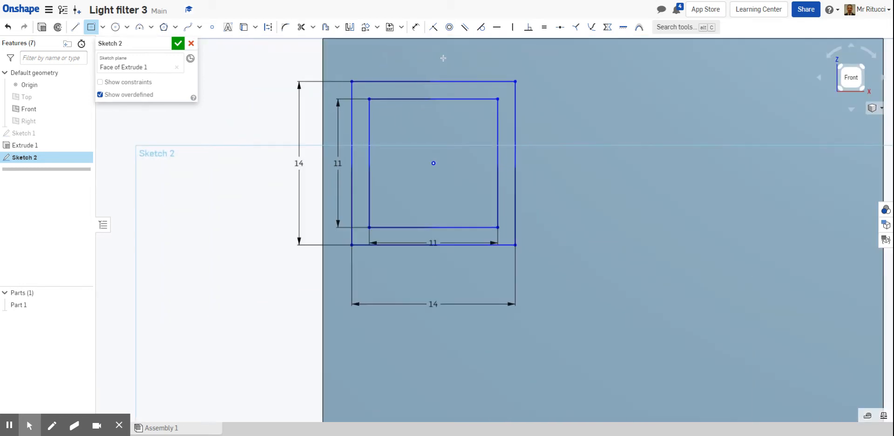
pyautogui.click(75, 29)
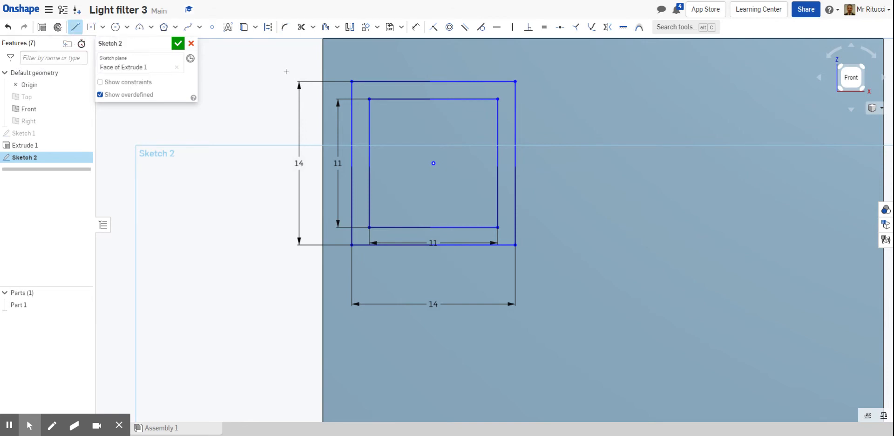
pyautogui.press('q')
pyautogui.click(433, 163)
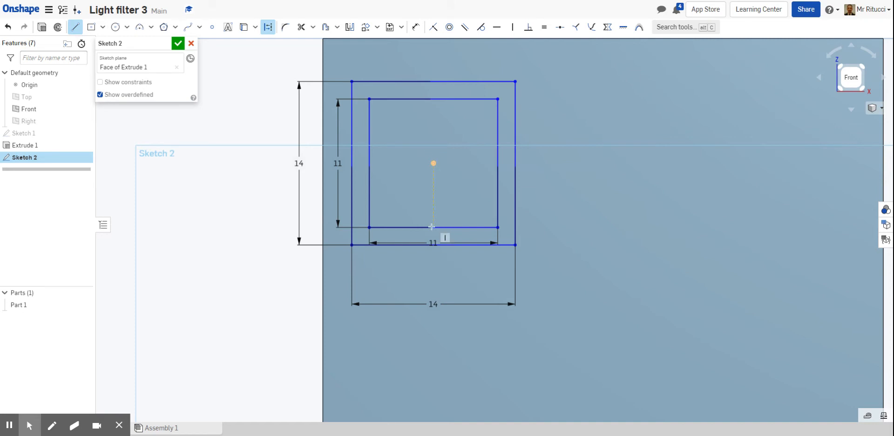
pyautogui.click(433, 227)
pyautogui.press('Escape')
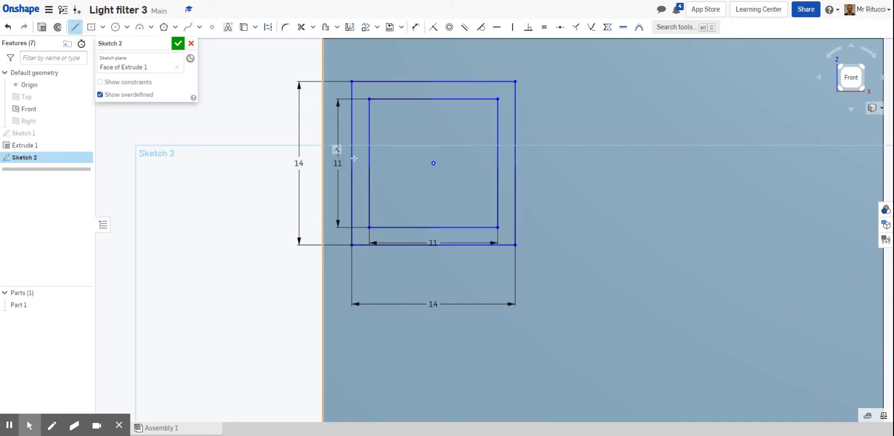
pyautogui.press('d')
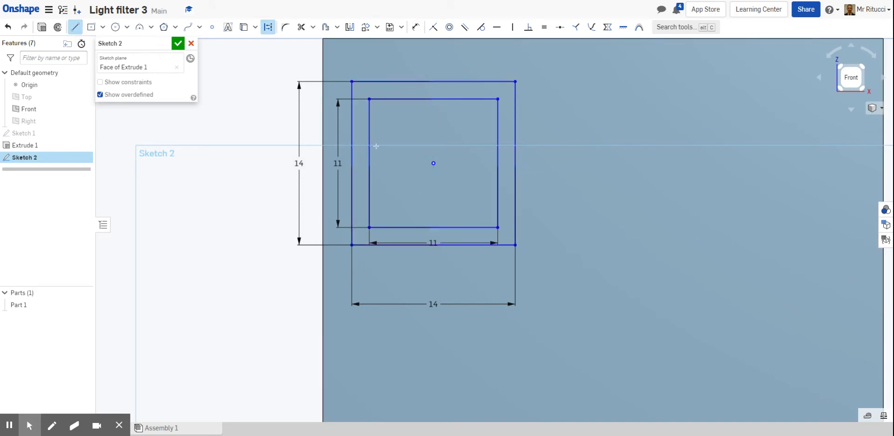
pyautogui.click(434, 246)
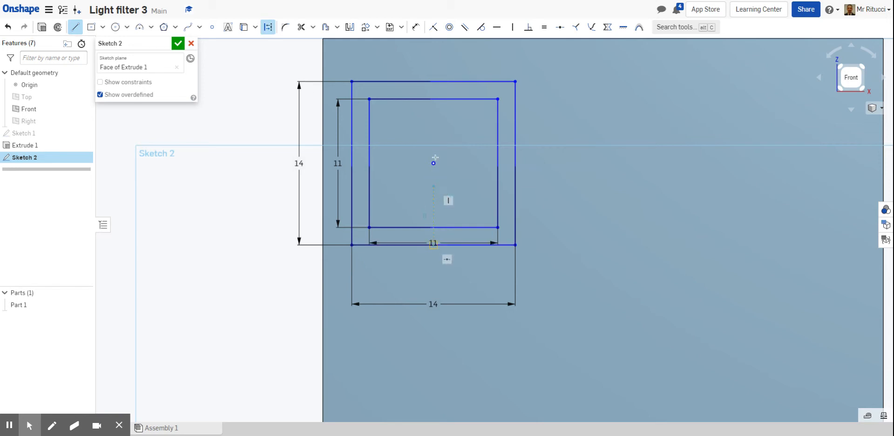
pyautogui.click(434, 82)
pyautogui.press('Escape')
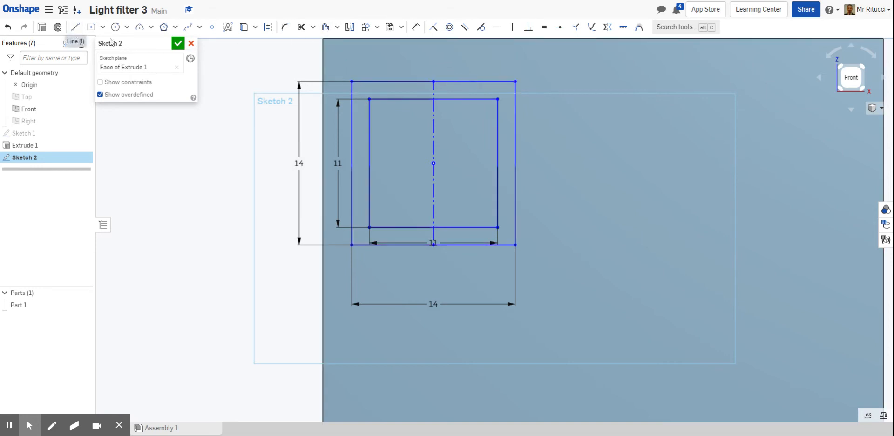
# Offset the construction centerline 2 mm to the right.
pyautogui.click(325, 29)
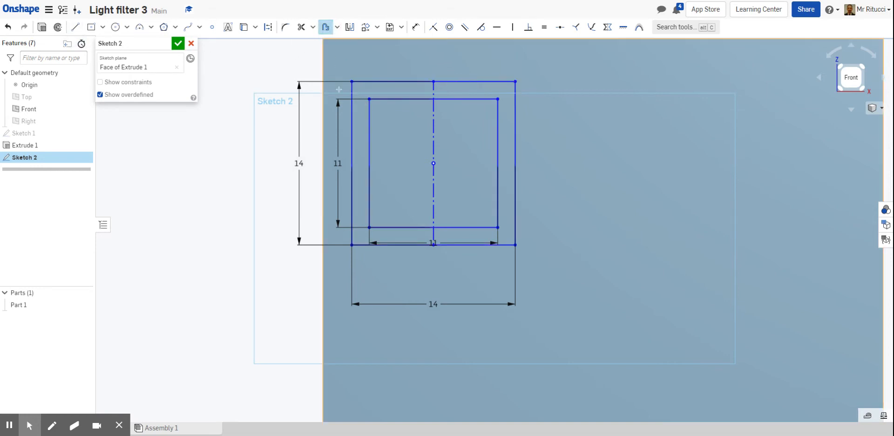
pyautogui.click(433, 131)
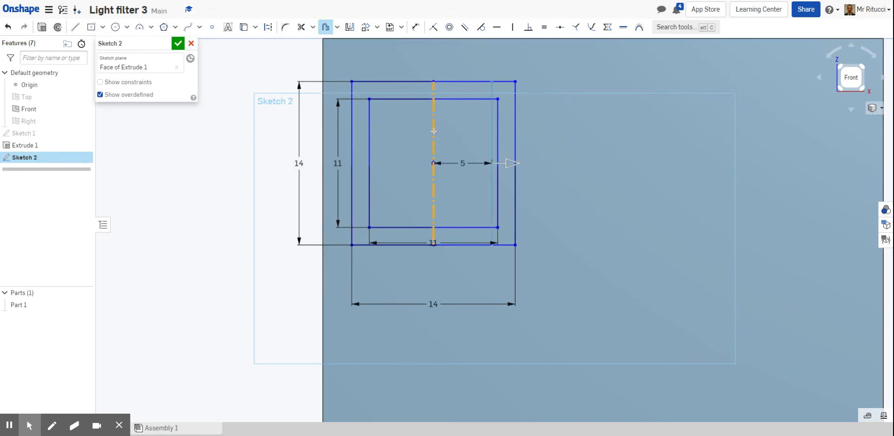
pyautogui.click(462, 163)
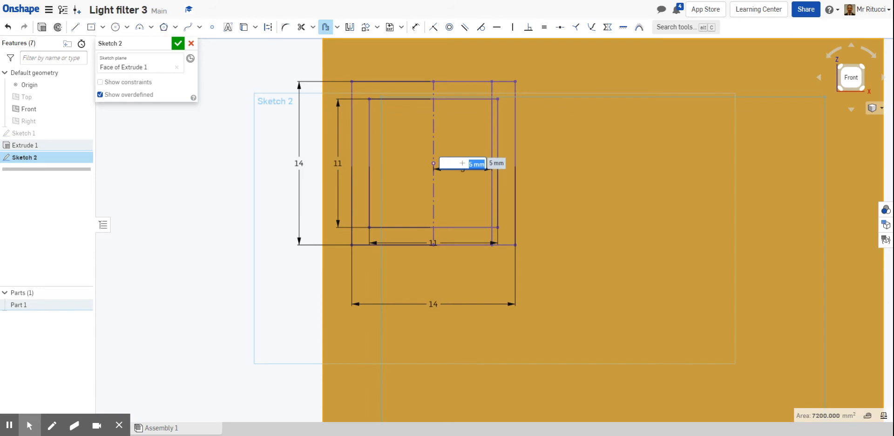
pyautogui.write('2')
pyautogui.press('Return')
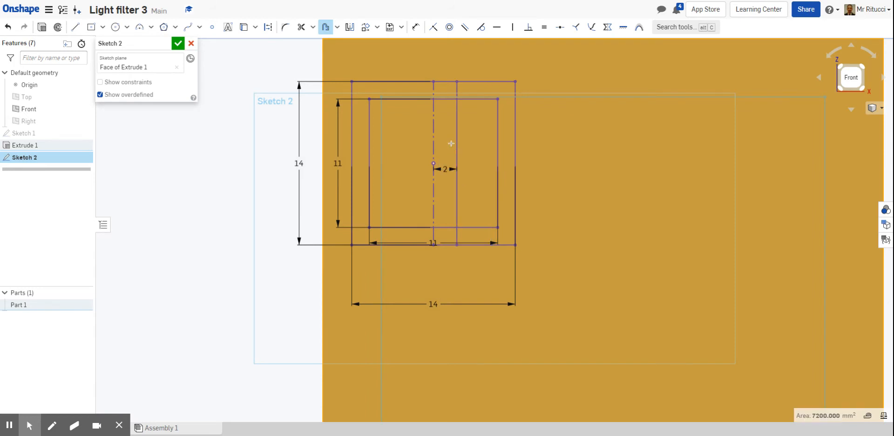
pyautogui.press('Escape')
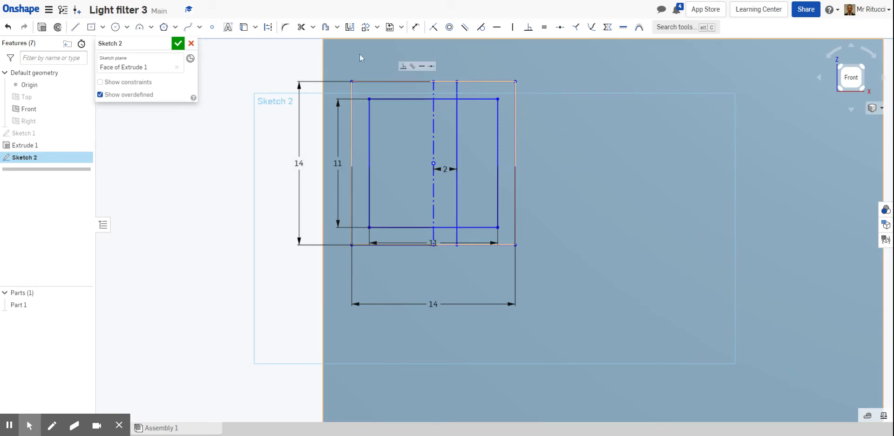
# Offset the construction centerline 2 mm to the left.
pyautogui.click(326, 27)
pyautogui.click(434, 133)
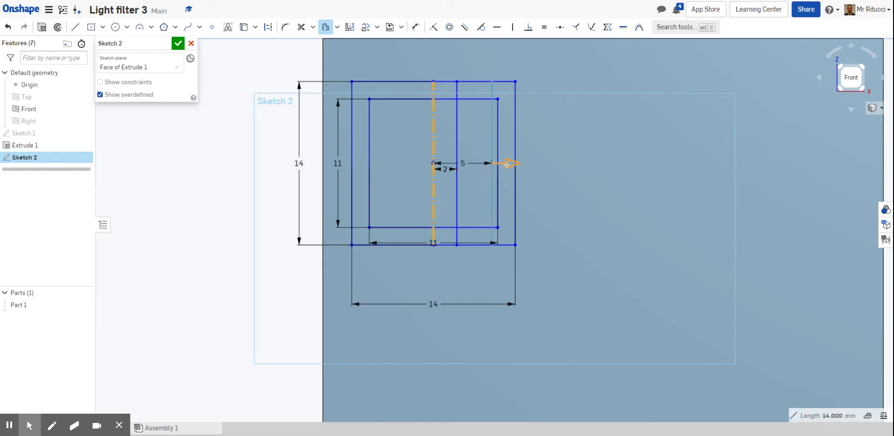
pyautogui.click(506, 163)
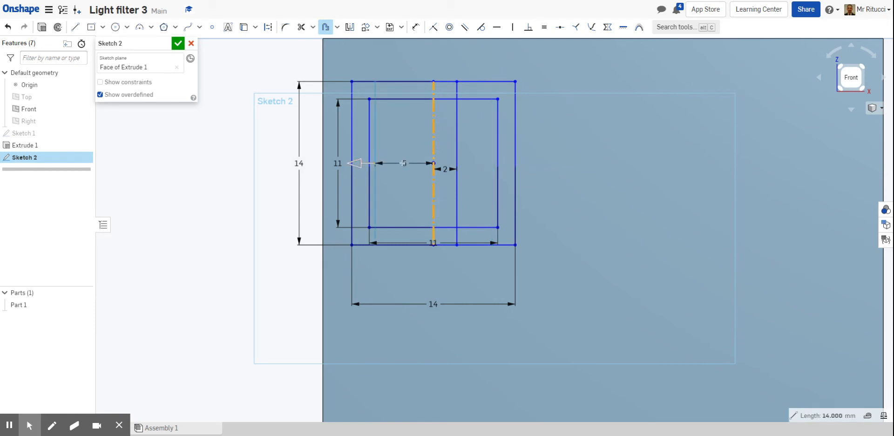
pyautogui.doubleClick(403, 163)
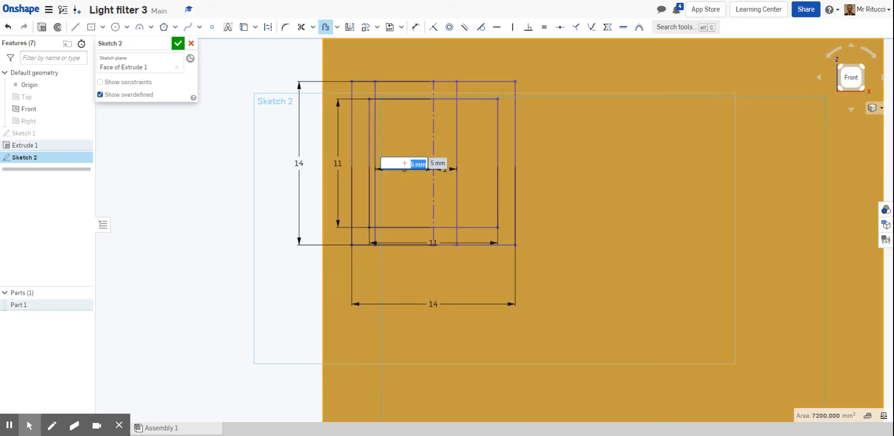
pyautogui.write('2')
pyautogui.press('Return')
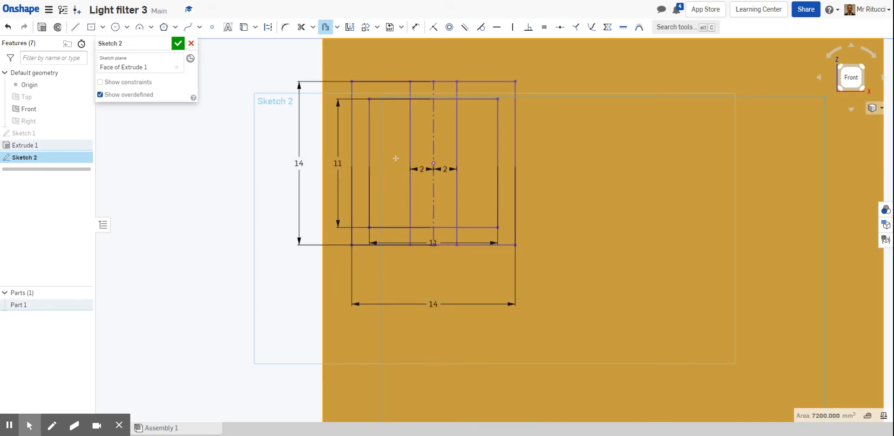
pyautogui.press('Escape')
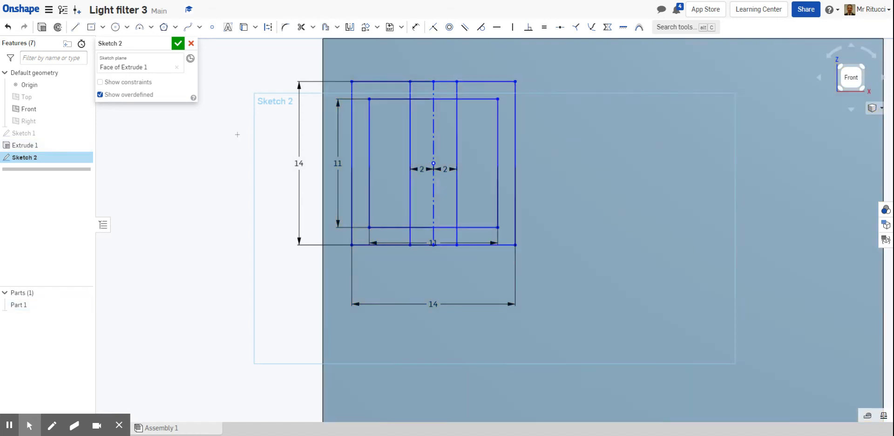
# Trim the centerline, offset lines and inner square edges between the offsets, leaving 4 mm bridges at the frame's top and bottom.
pyautogui.click(233, 139)
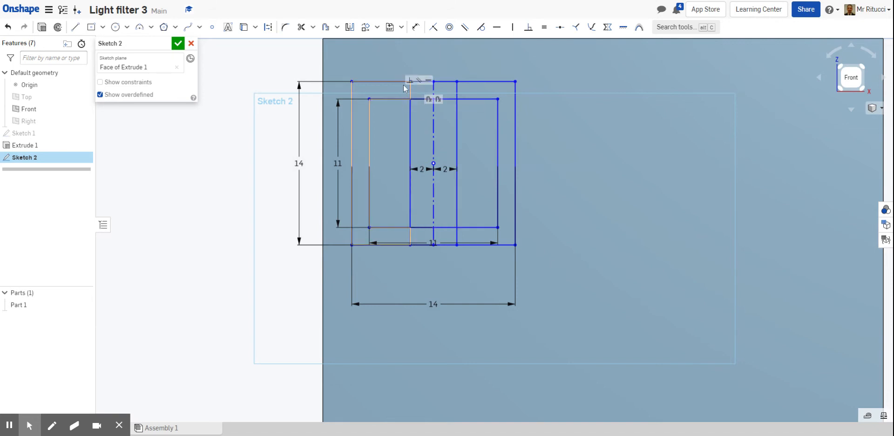
pyautogui.press('m')
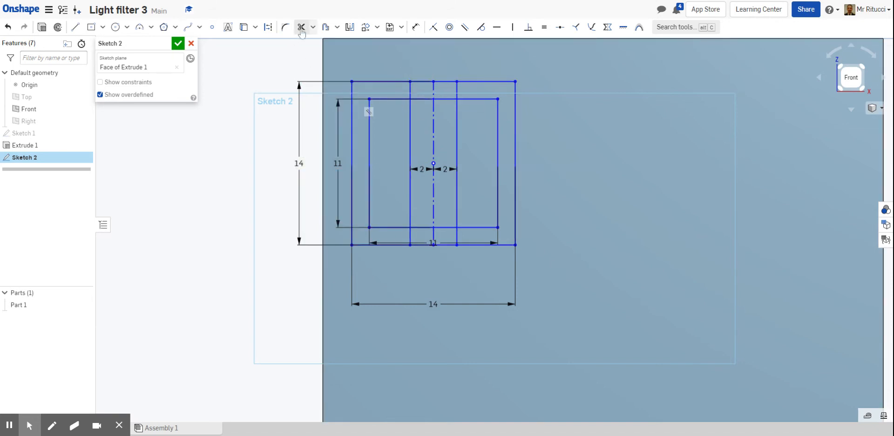
pyautogui.click(421, 99)
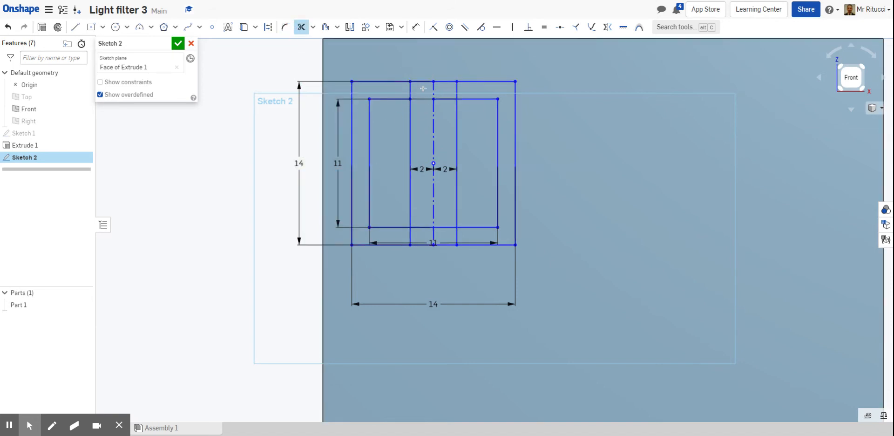
pyautogui.click(423, 80)
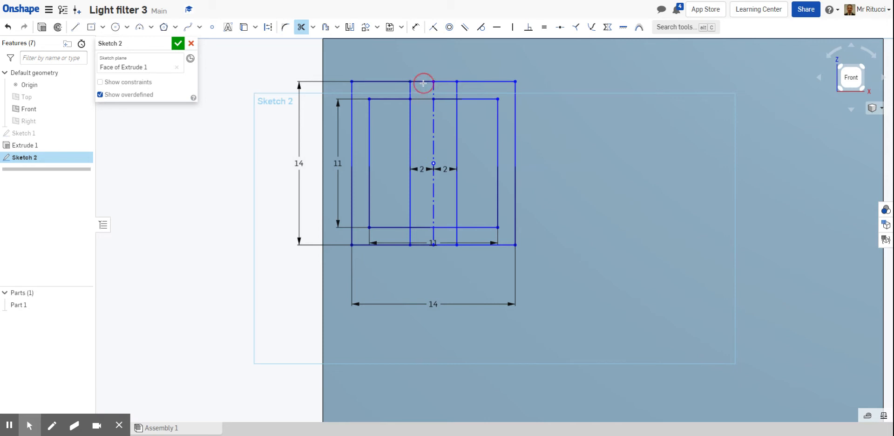
pyautogui.click(447, 99)
pyautogui.click(446, 81)
pyautogui.click(433, 100)
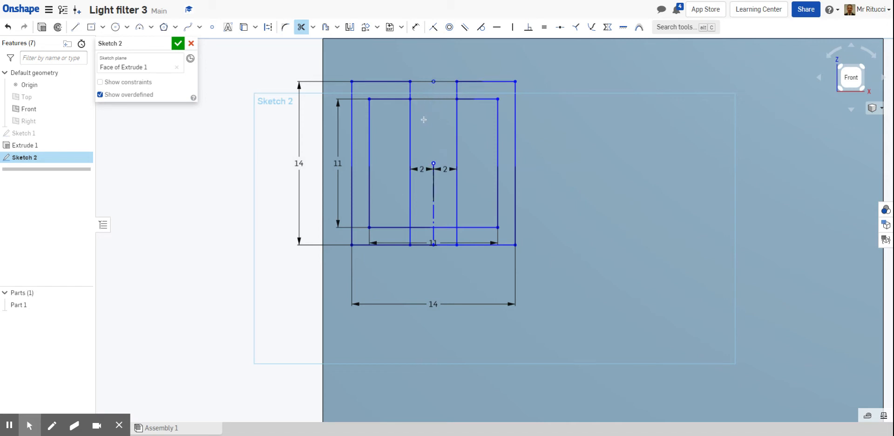
pyautogui.click(409, 121)
pyautogui.click(456, 118)
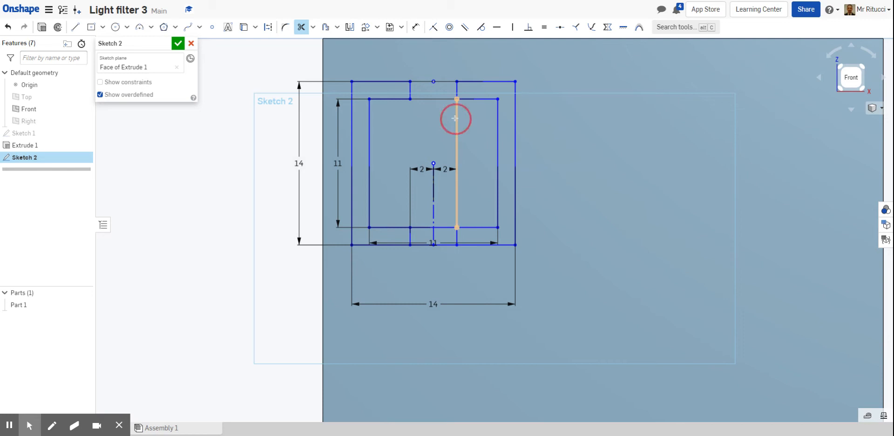
pyautogui.click(433, 210)
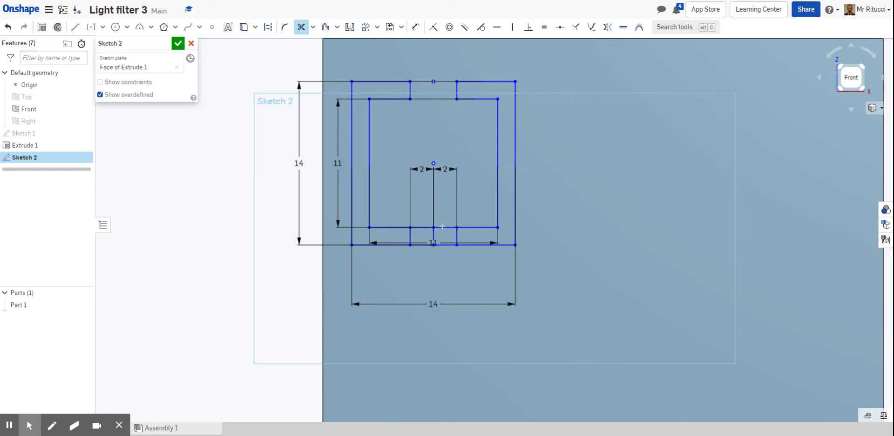
pyautogui.click(442, 226)
pyautogui.click(441, 245)
pyautogui.click(421, 243)
pyautogui.click(422, 227)
pyautogui.click(433, 232)
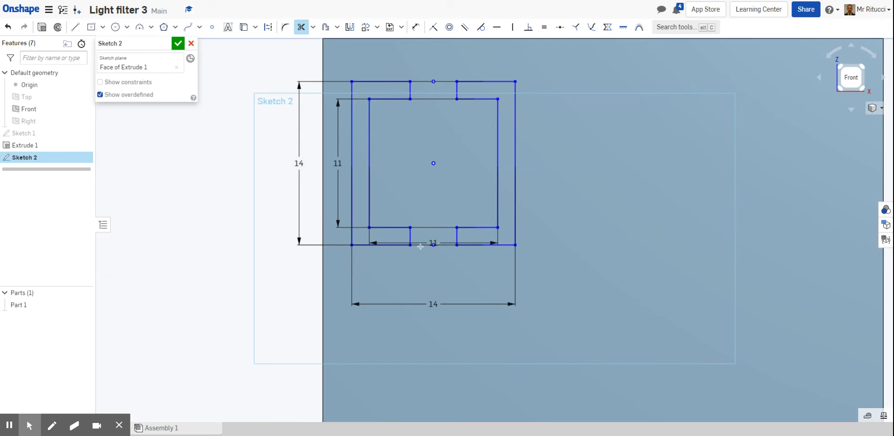
pyautogui.scroll(-5, 429, 87)
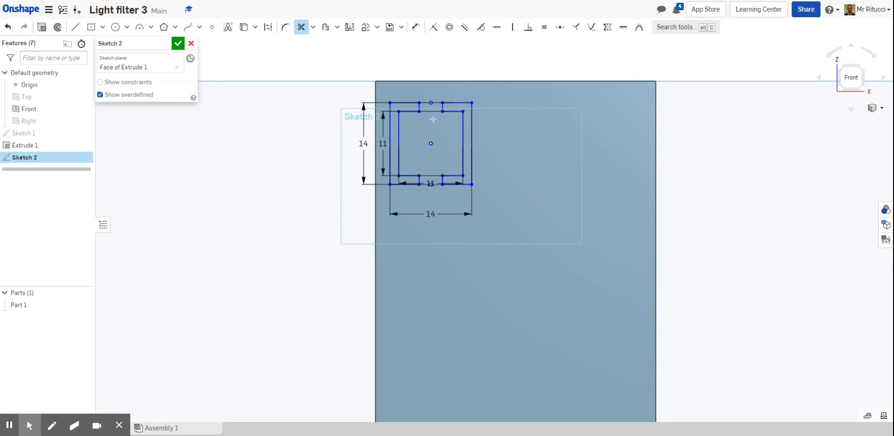
pyautogui.scroll(1, 433, 119)
pyautogui.scroll(-1, 442, 110)
pyautogui.scroll(1, 456, 97)
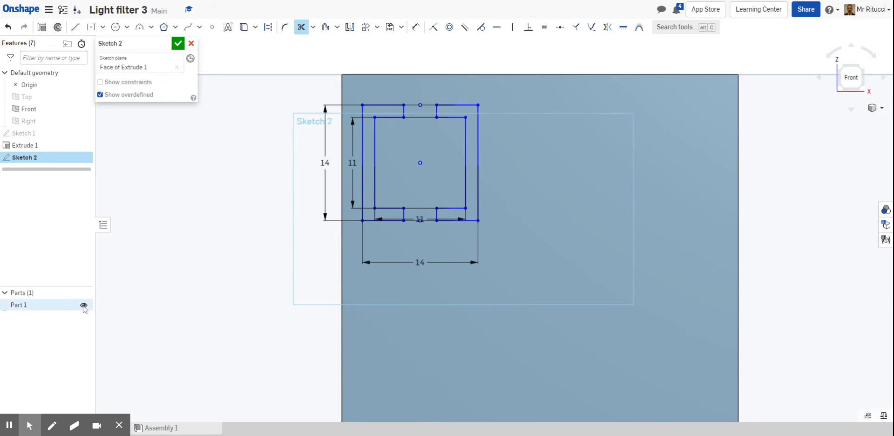
# Hide the plate part so the sketch can be worked on clearly.
pyautogui.click(84, 305)
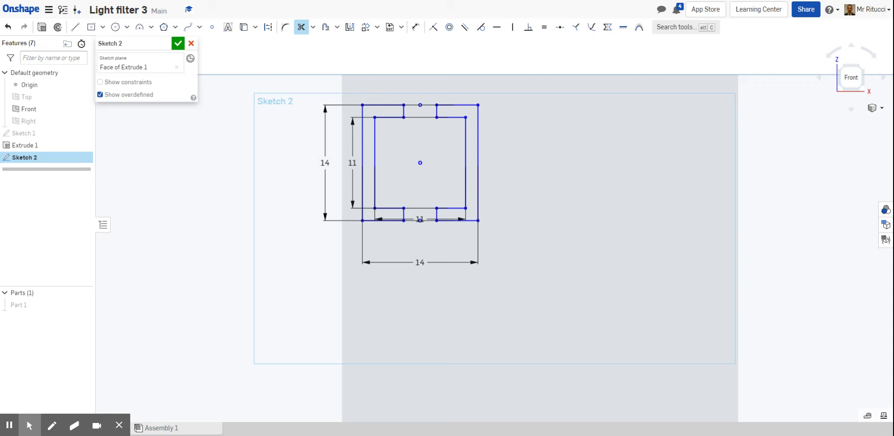
# Select the entire frame sketch and start a Linear pattern of it.
pyautogui.press('Escape')
pyautogui.moveTo(320, 88)
pyautogui.mouseDown()
pyautogui.moveTo(339, 148)
pyautogui.moveTo(392, 218)
pyautogui.moveTo(463, 239)
pyautogui.moveTo(501, 238)
pyautogui.mouseUp()
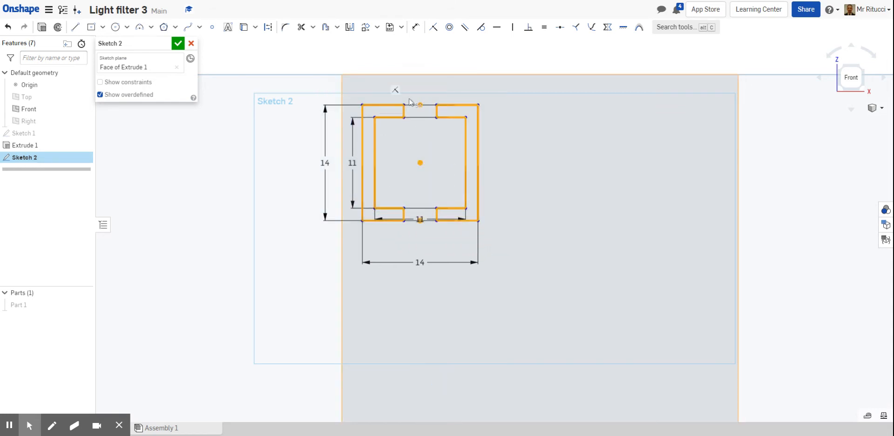
pyautogui.click(377, 28)
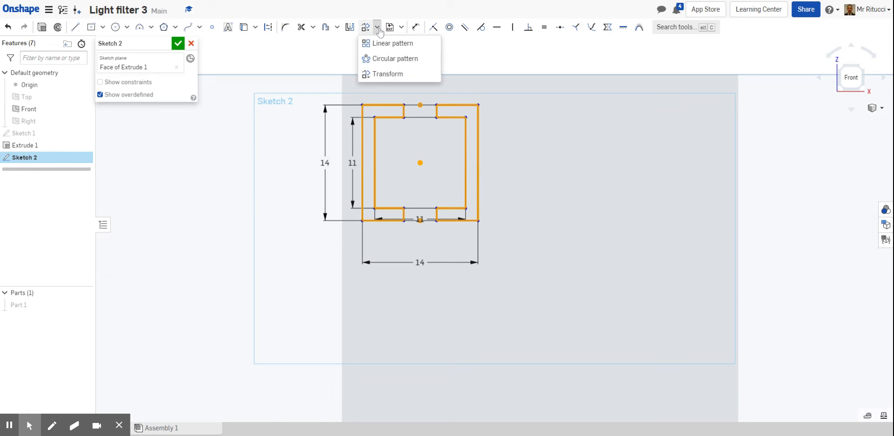
pyautogui.click(381, 44)
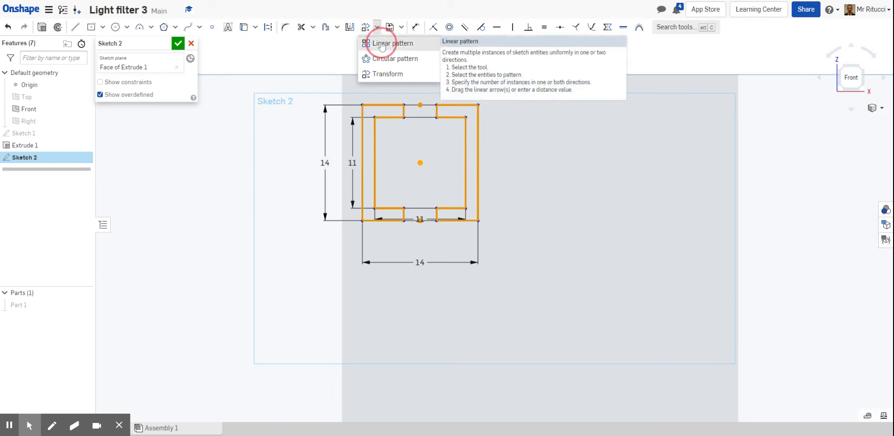
pyautogui.scroll(-5, 497, 110)
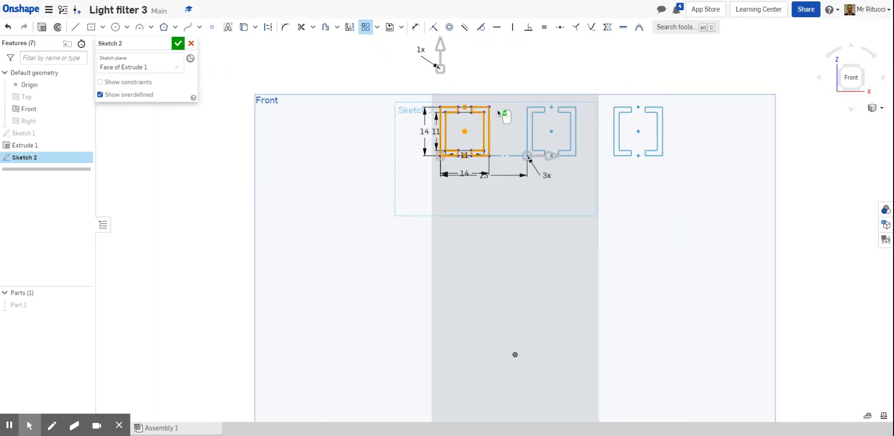
pyautogui.scroll(2, 480, 152)
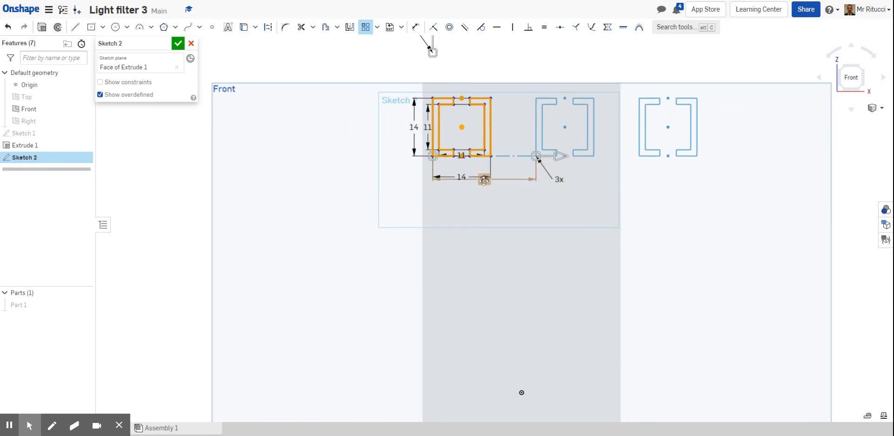
pyautogui.scroll(-2, 526, 163)
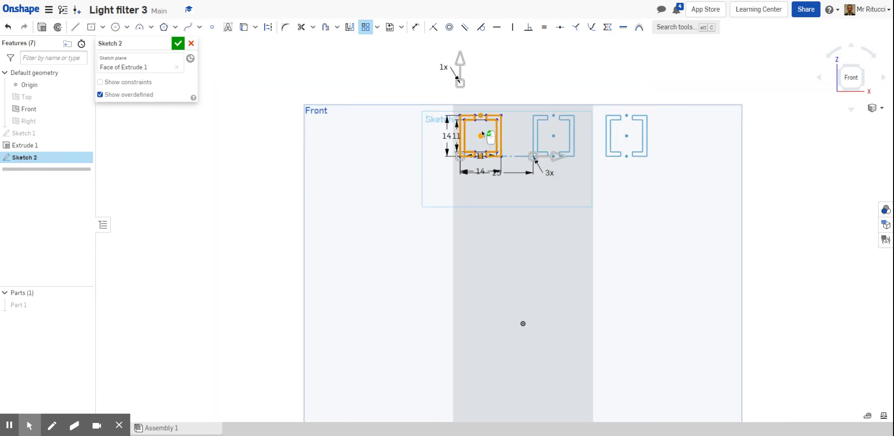
pyautogui.scroll(2, 503, 74)
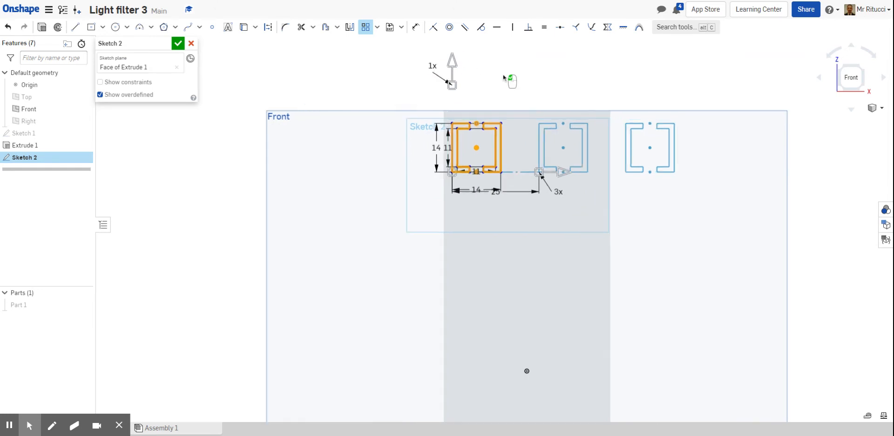
pyautogui.scroll(1, 508, 84)
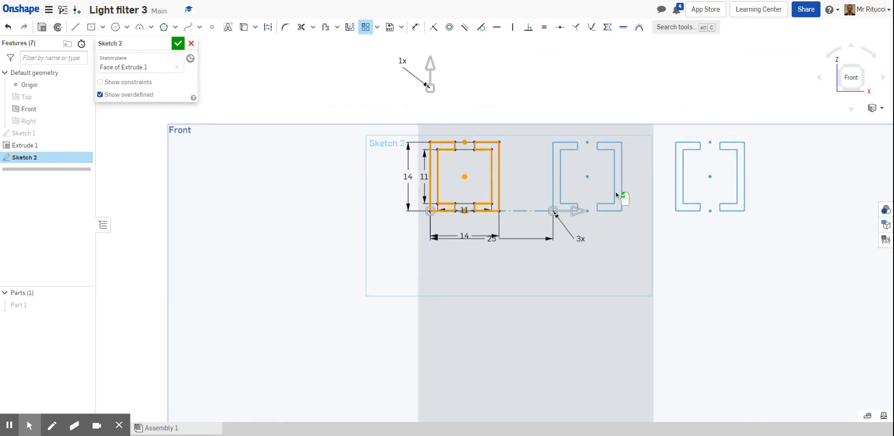
pyautogui.scroll(1, 605, 195)
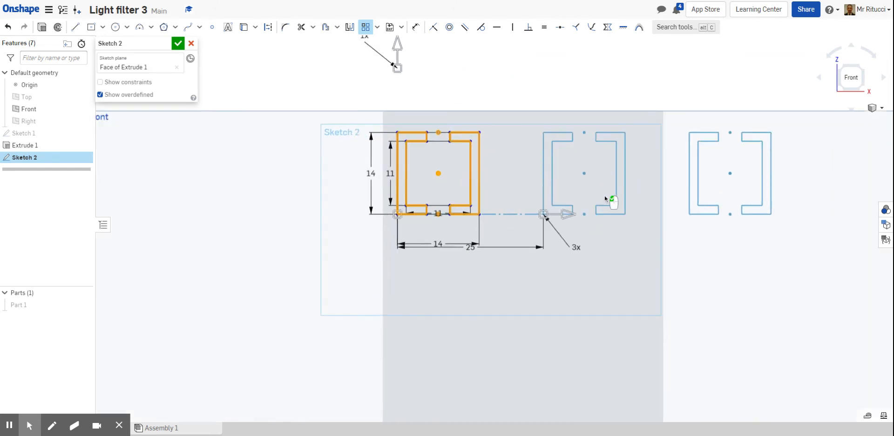
# Change the horizontal pattern instance count to 2, then restore it to 3.
pyautogui.click(574, 247)
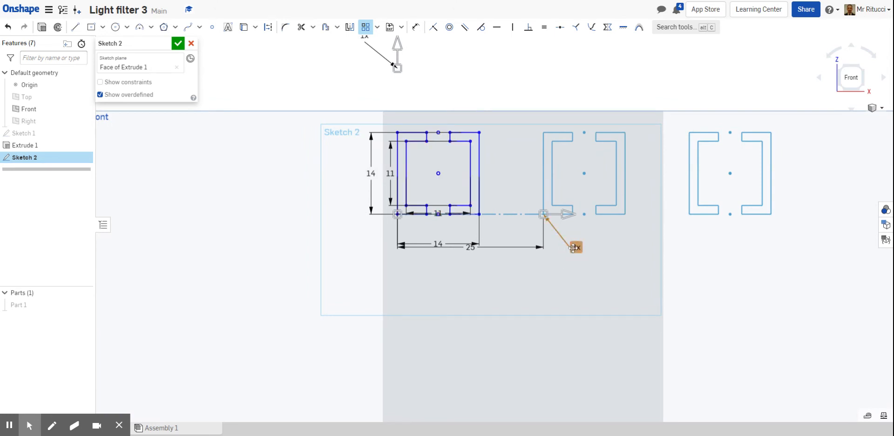
pyautogui.click(573, 247)
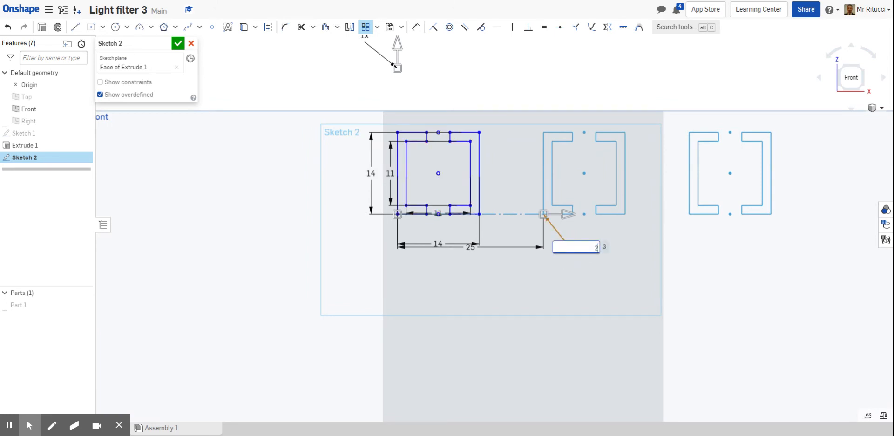
pyautogui.write('2')
pyautogui.press('Return')
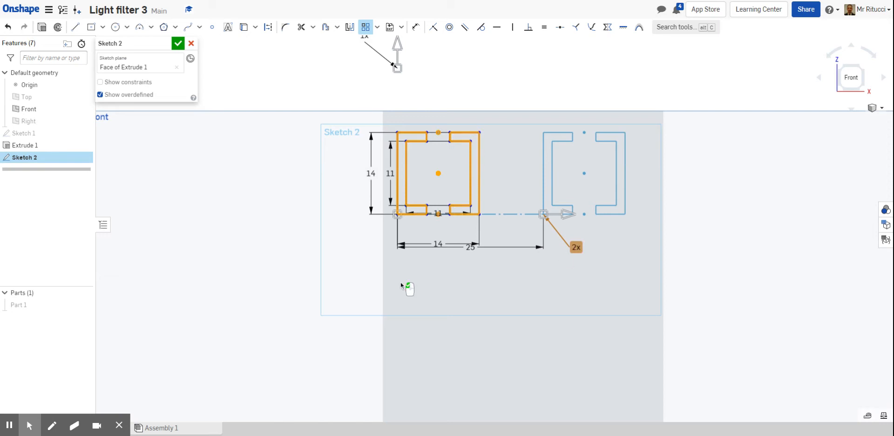
pyautogui.doubleClick(576, 247)
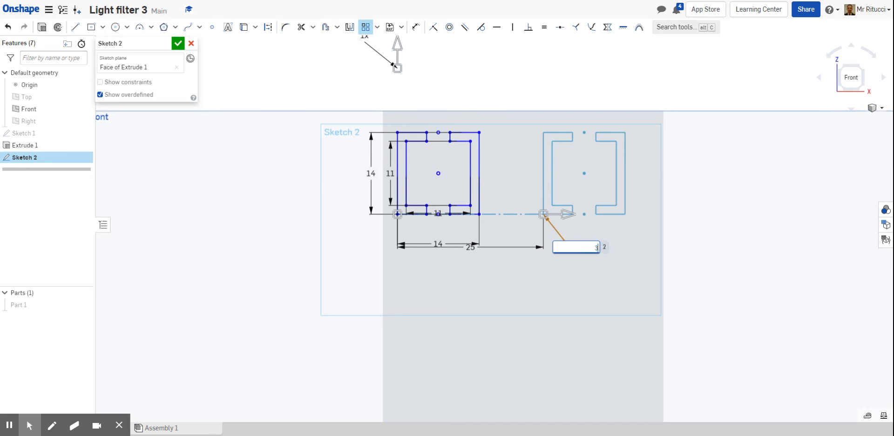
pyautogui.press('Return')
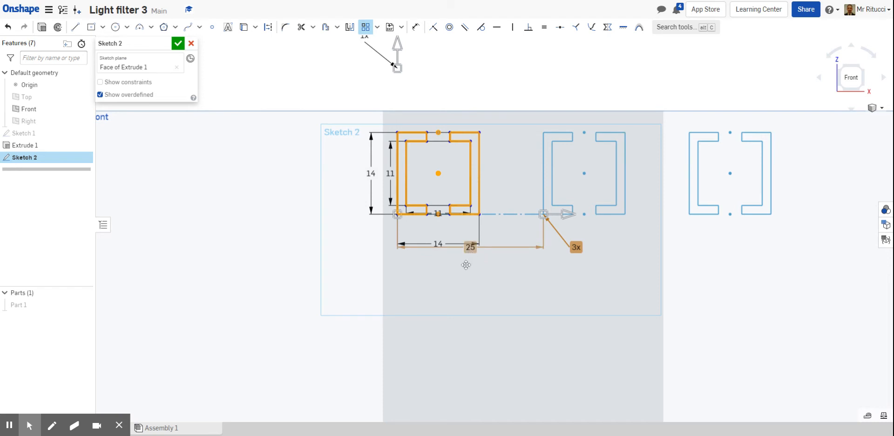
# Set the horizontal pattern spacing to 15 mm.
pyautogui.scroll(2, 462, 266)
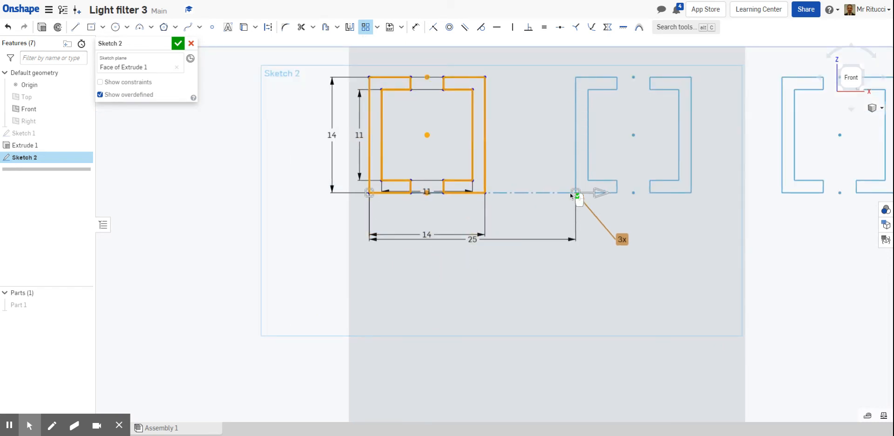
pyautogui.click(471, 239)
pyautogui.doubleClick(472, 239)
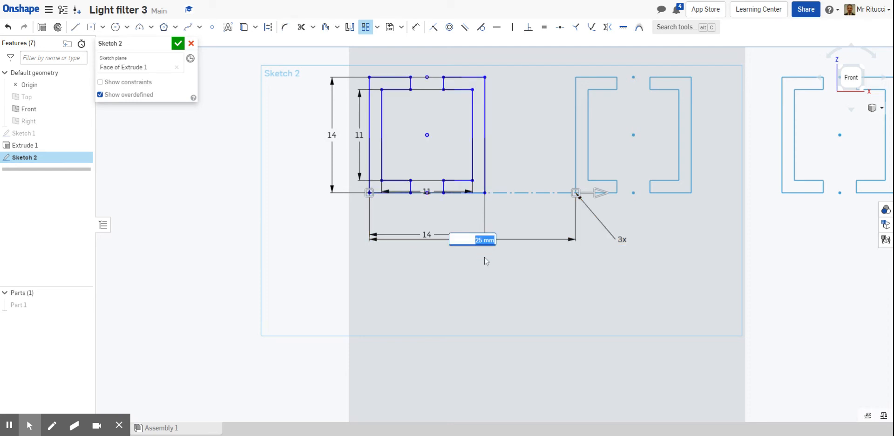
pyautogui.write('15')
pyautogui.press('Return')
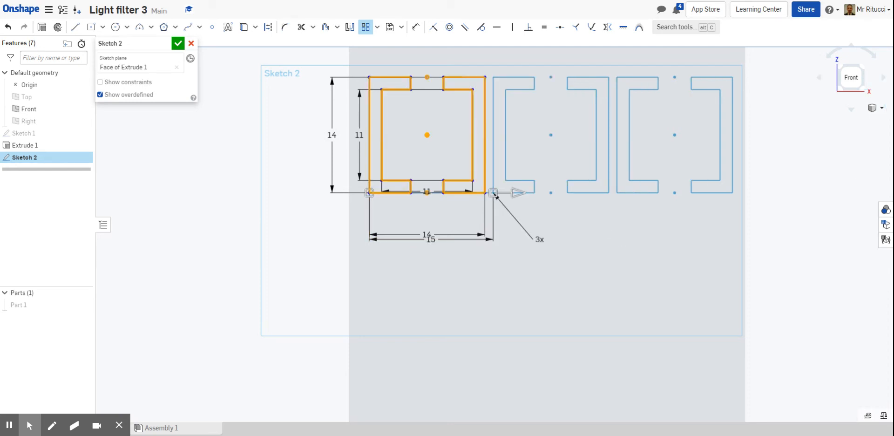
# Add a second, downward pattern direction with 8 instances.
pyautogui.scroll(-3, 537, 212)
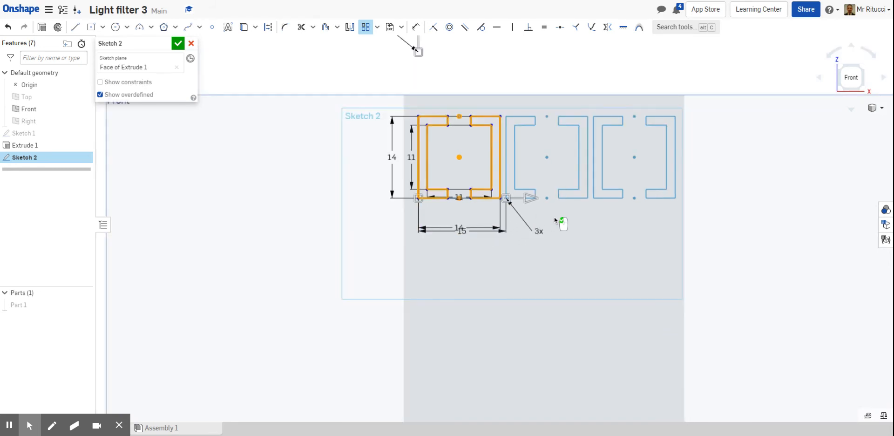
pyautogui.scroll(-2, 554, 216)
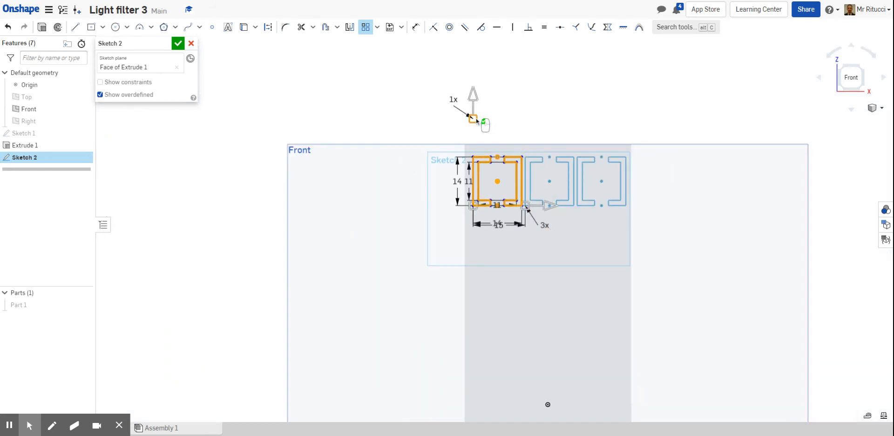
pyautogui.click(473, 93)
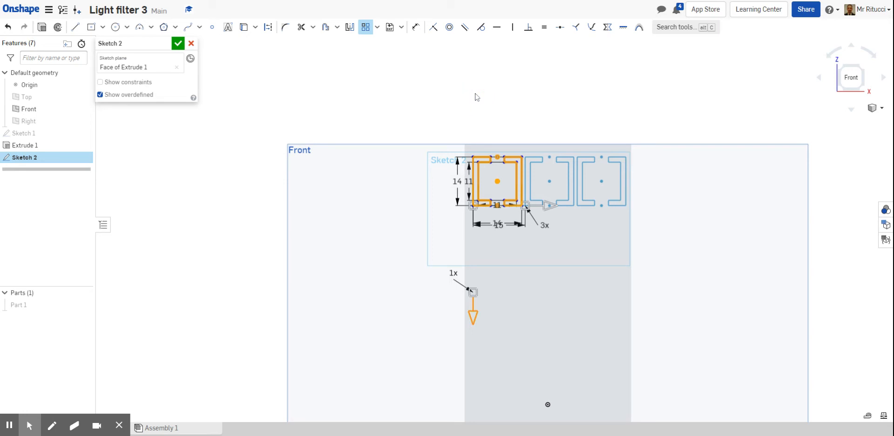
pyautogui.scroll(-3, 453, 277)
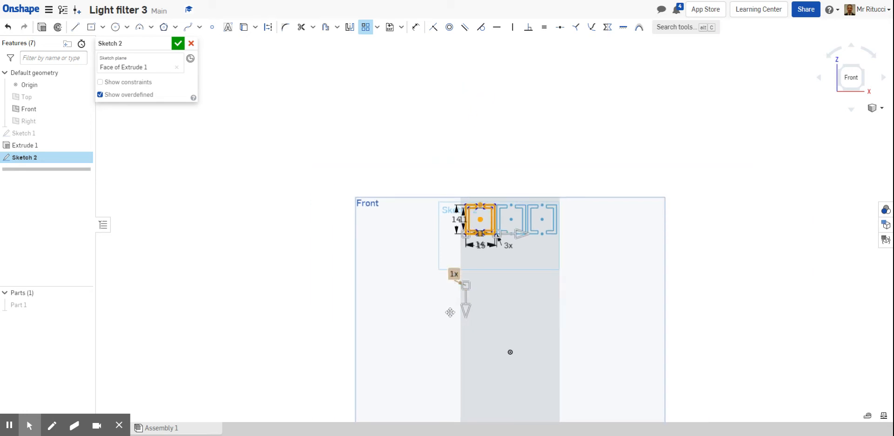
pyautogui.scroll(3, 450, 314)
pyautogui.click(458, 228)
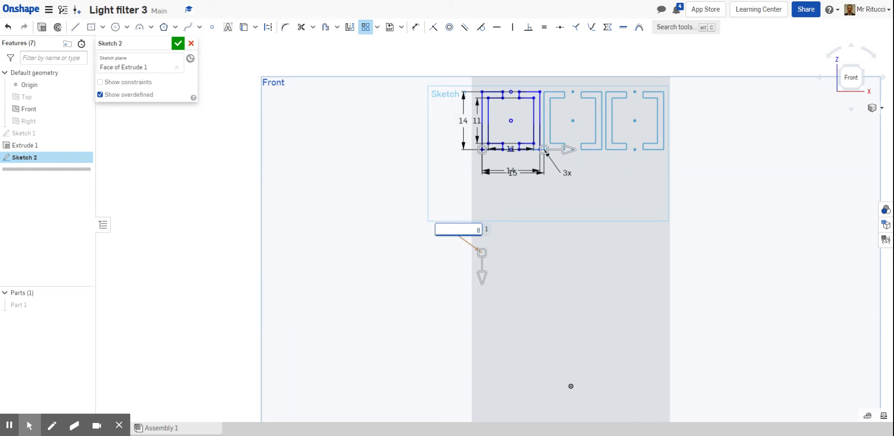
pyautogui.press('Return')
# Set the vertical pattern spacing to 15 mm.
pyautogui.scroll(-5, 459, 227)
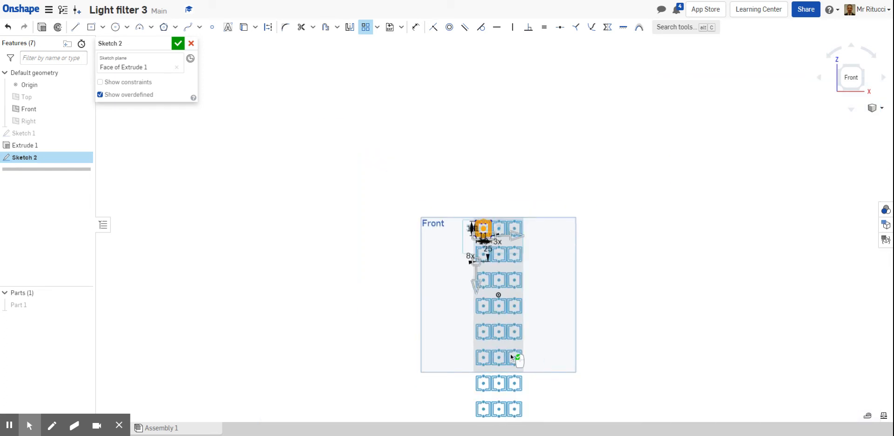
pyautogui.scroll(3, 511, 381)
pyautogui.scroll(-3, 494, 260)
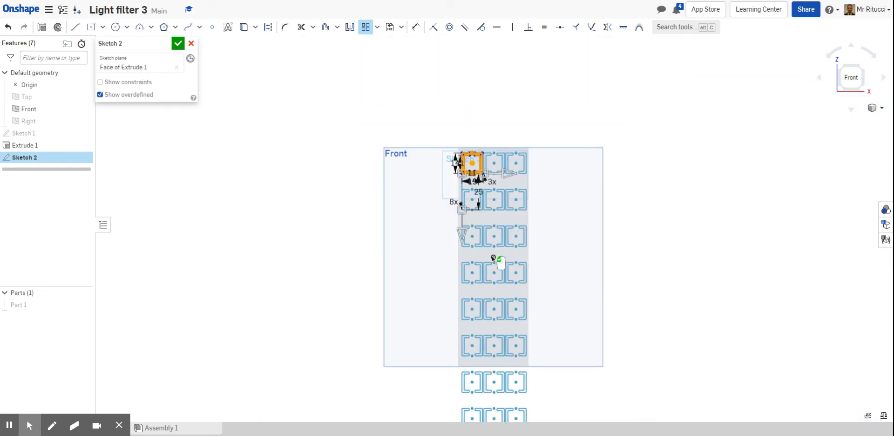
pyautogui.scroll(3, 512, 321)
pyautogui.scroll(-3, 443, 58)
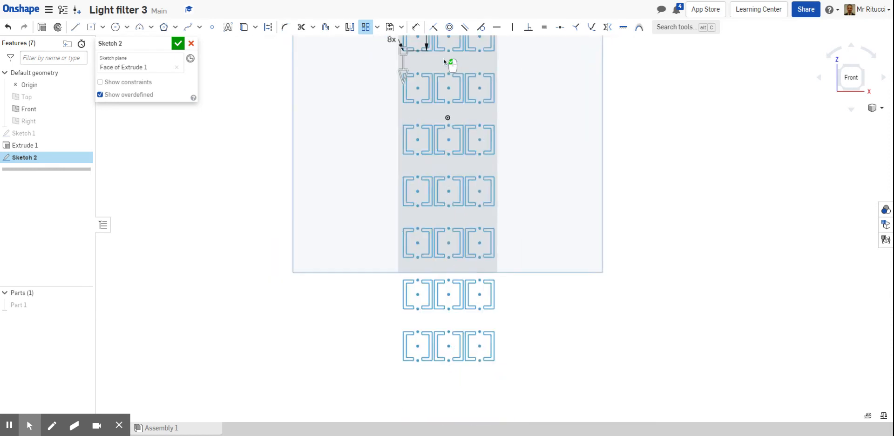
pyautogui.click(879, 108)
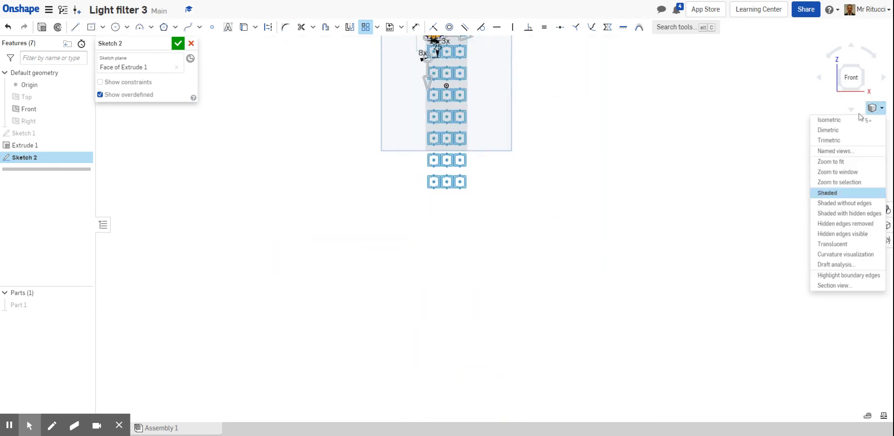
pyautogui.click(845, 161)
pyautogui.scroll(3, 517, 86)
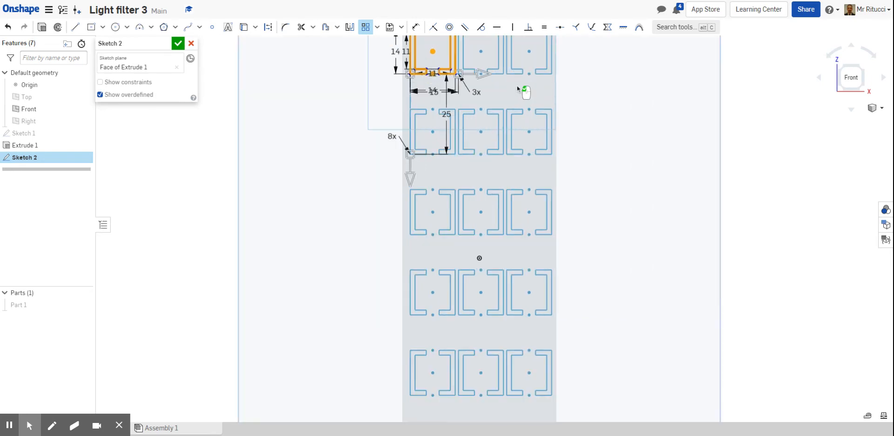
pyautogui.scroll(-3, 410, 122)
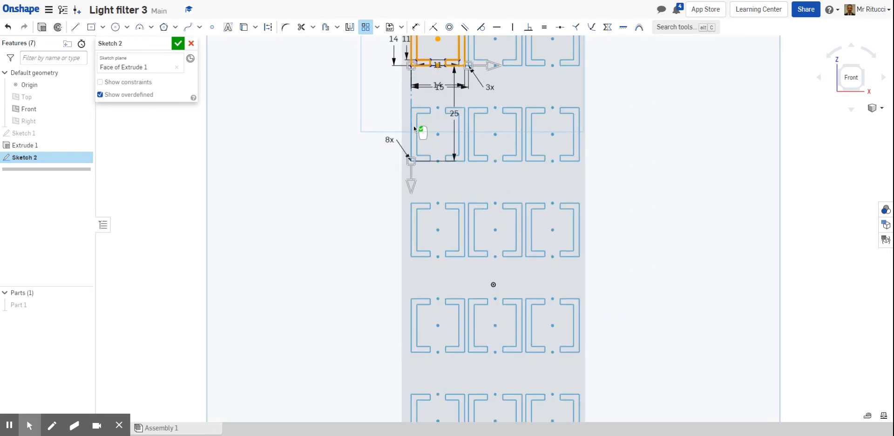
pyautogui.scroll(5, 440, 163)
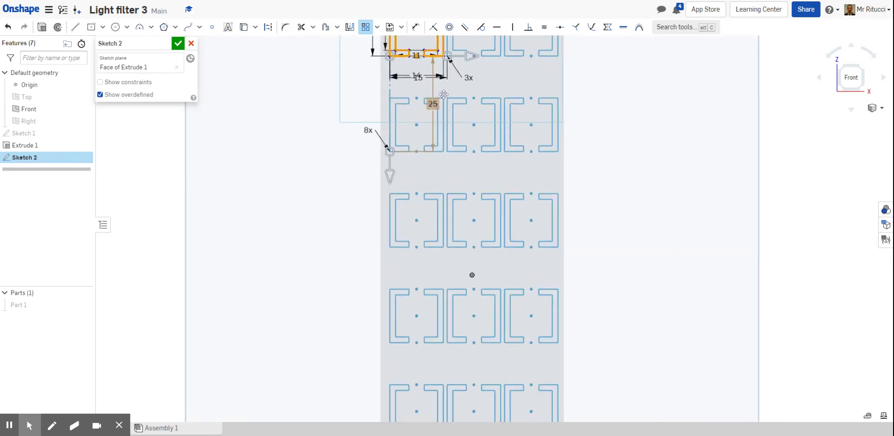
pyautogui.scroll(3, 457, 44)
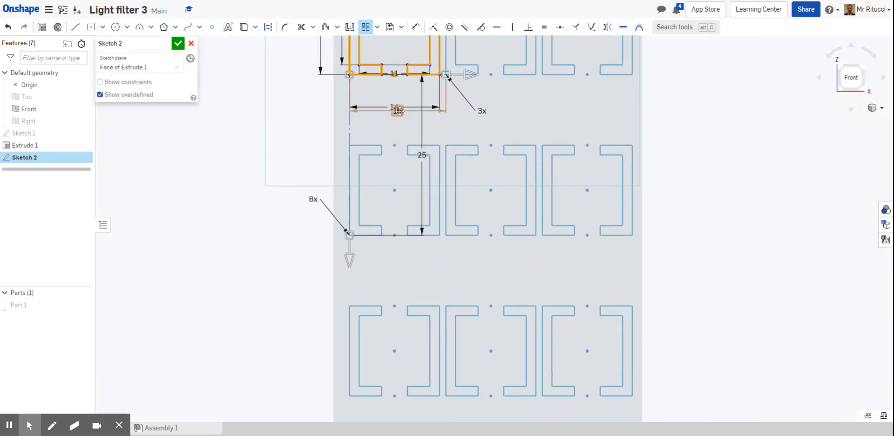
pyautogui.click(422, 154)
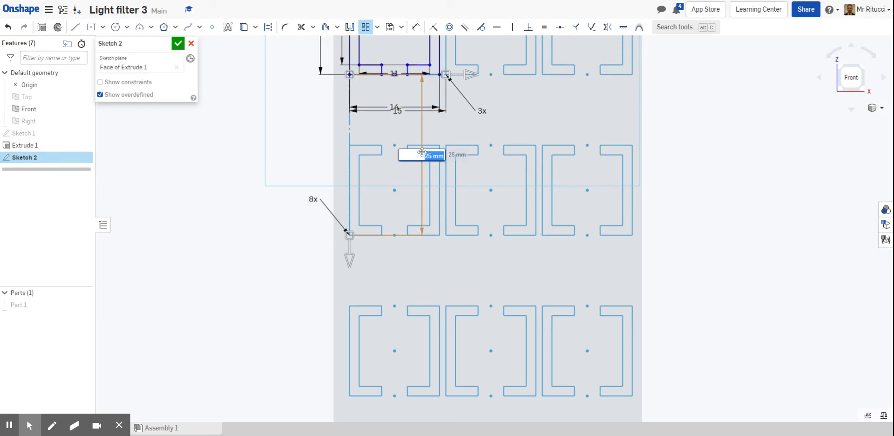
pyautogui.write('15')
pyautogui.press('Return')
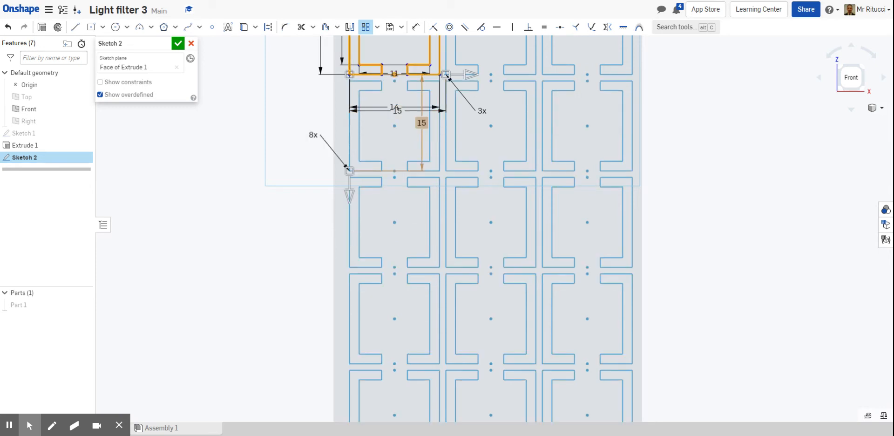
pyautogui.scroll(-5, 468, 169)
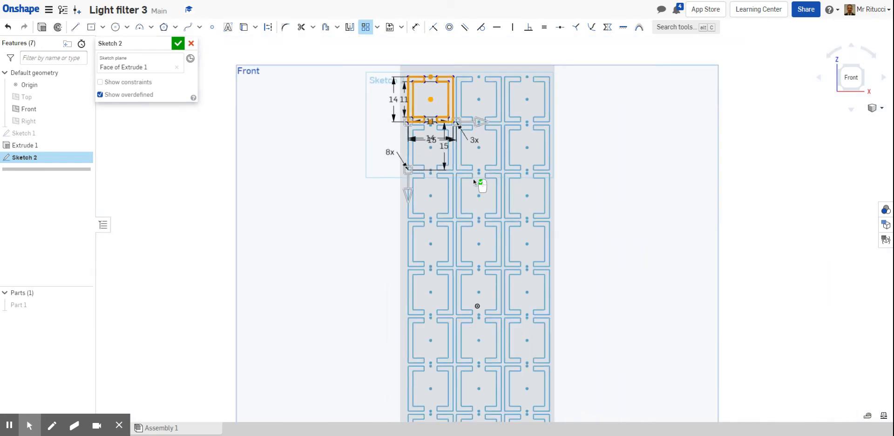
pyautogui.scroll(8, 479, 209)
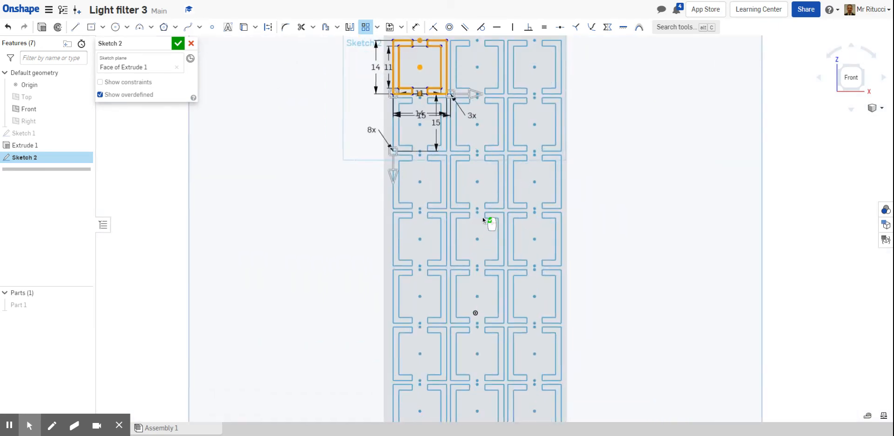
# Set the vertical pattern instance count to 10.
pyautogui.scroll(-2, 483, 197)
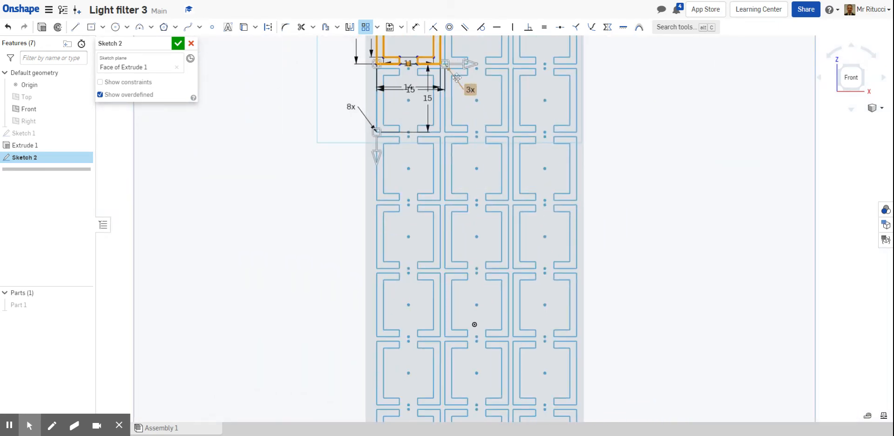
pyautogui.scroll(2, 447, 66)
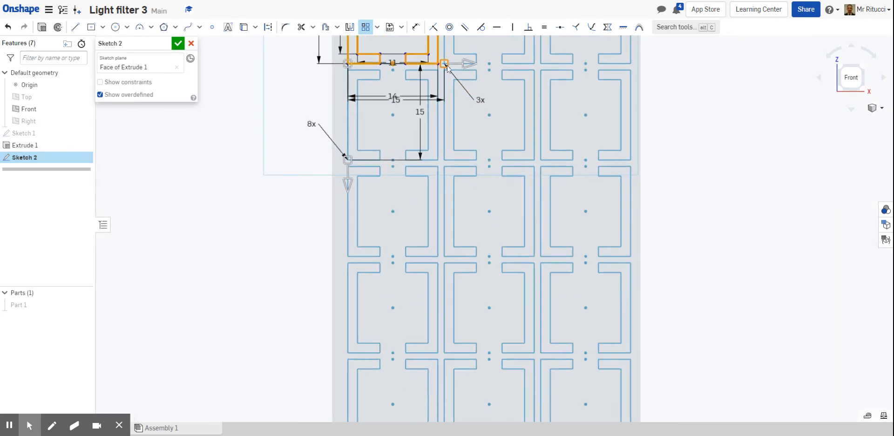
pyautogui.doubleClick(309, 122)
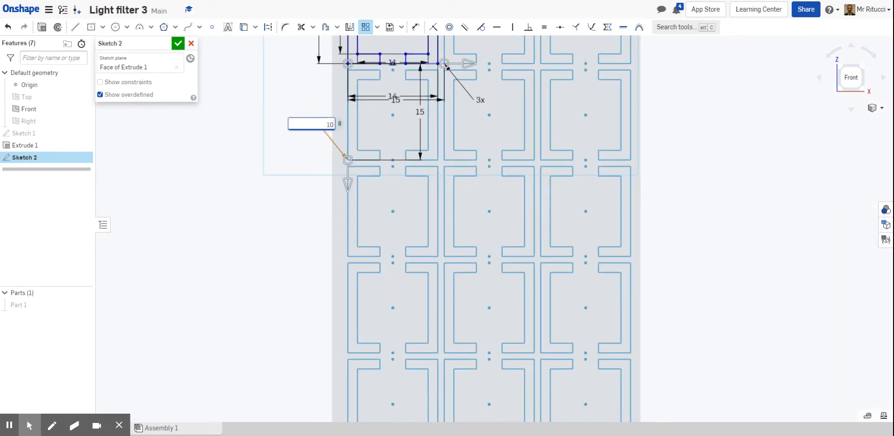
pyautogui.press('Return')
# Change the vertical pattern instance count to 9.
pyautogui.scroll(-10, 307, 179)
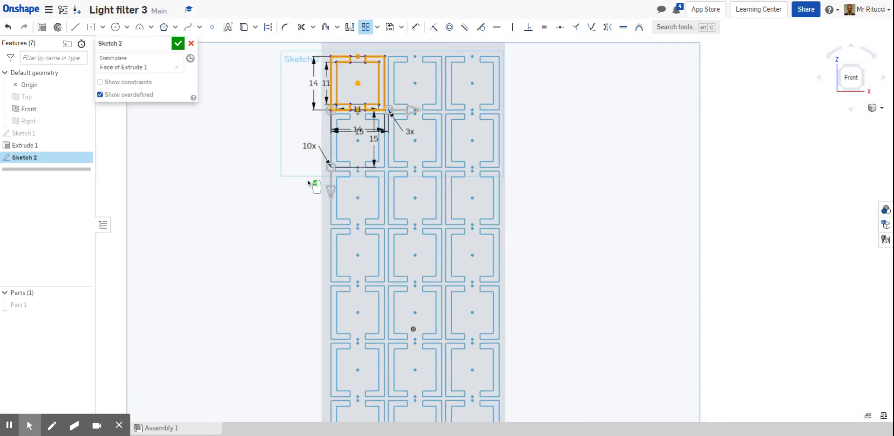
pyautogui.scroll(3, 325, 247)
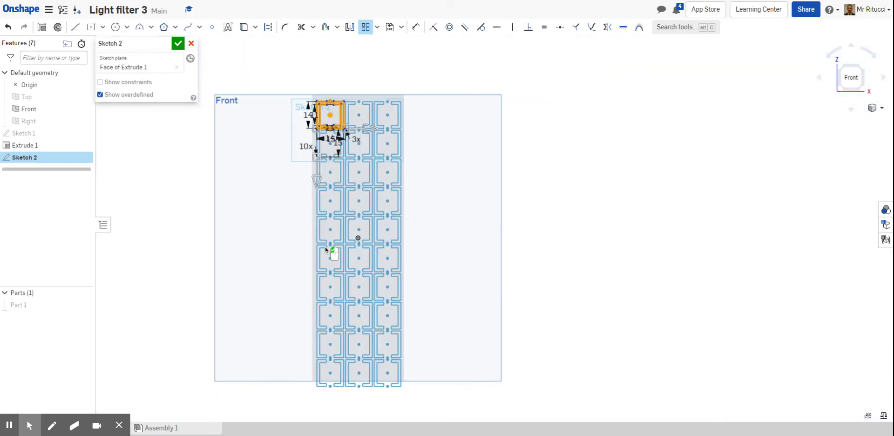
pyautogui.scroll(-1, 325, 247)
pyautogui.scroll(1, 325, 247)
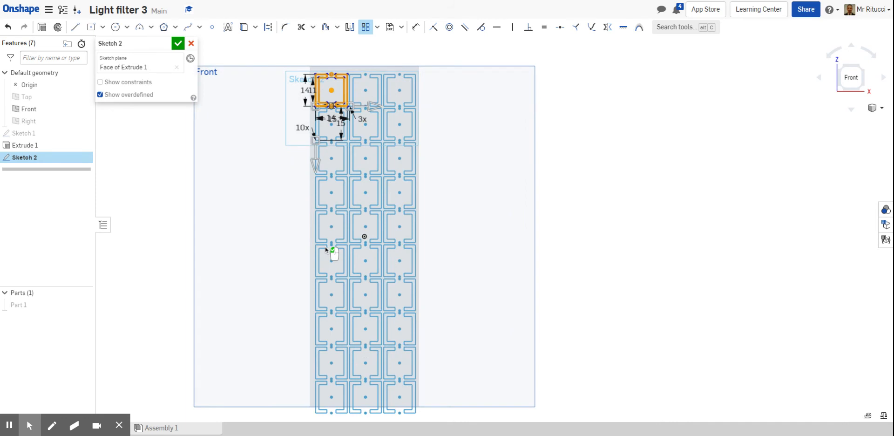
pyautogui.scroll(2, 325, 246)
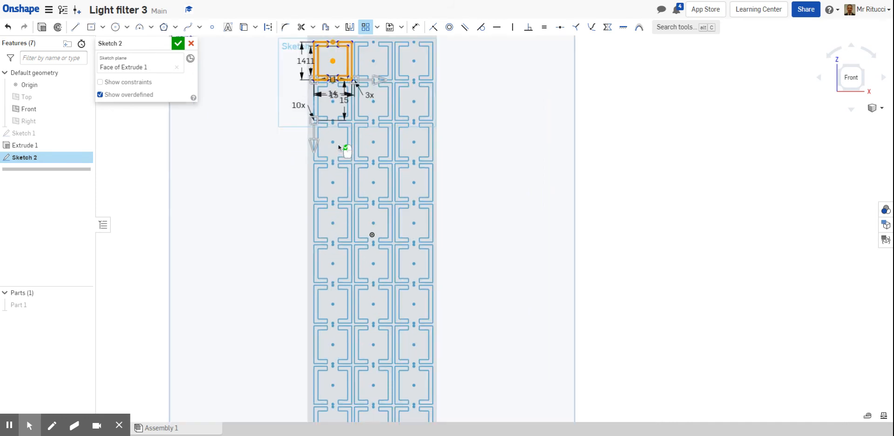
pyautogui.scroll(2, 338, 146)
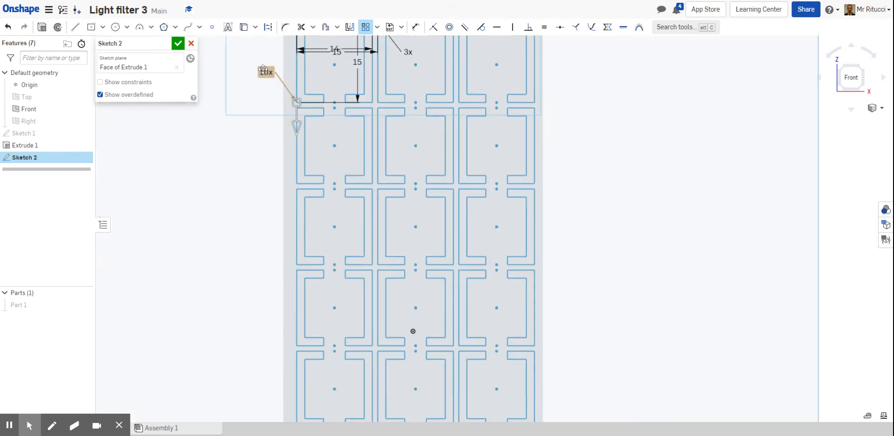
pyautogui.click(263, 71)
pyautogui.doubleClick(268, 72)
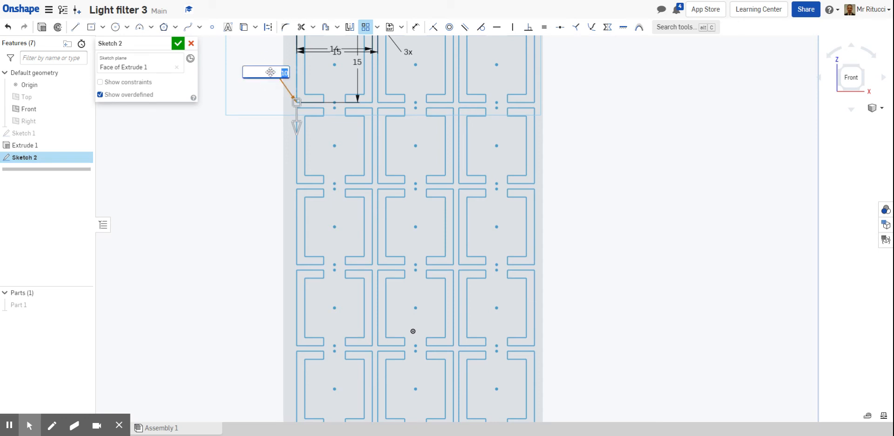
pyautogui.write('9')
pyautogui.press('Return')
pyautogui.click(269, 160)
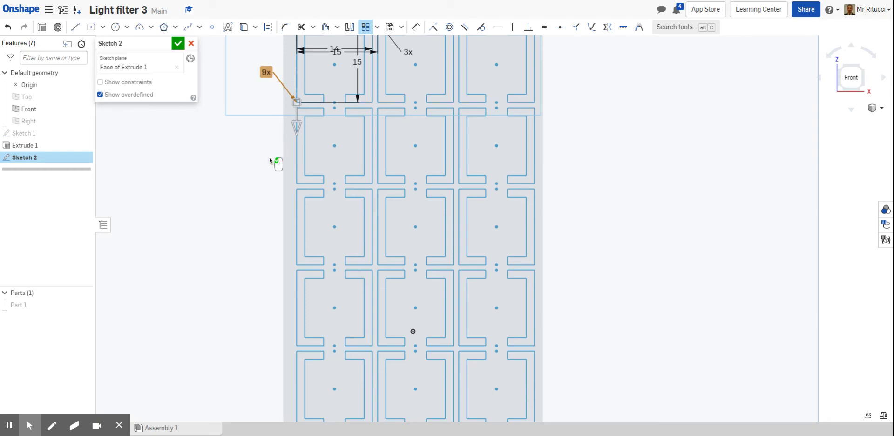
# Select all the pattern's sketch entities and transform them about 104 mm to the right, off the plate.
pyautogui.scroll(-4, 270, 160)
pyautogui.scroll(2, 269, 157)
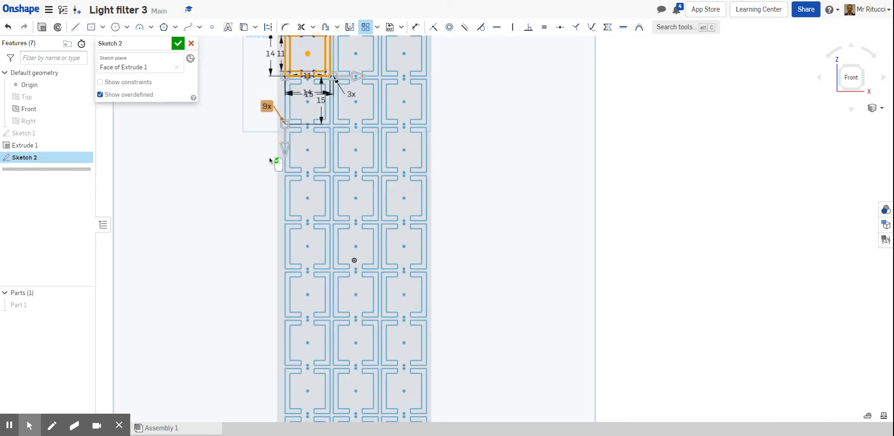
pyautogui.scroll(-2, 269, 158)
pyautogui.scroll(2, 256, 66)
pyautogui.scroll(1, 256, 66)
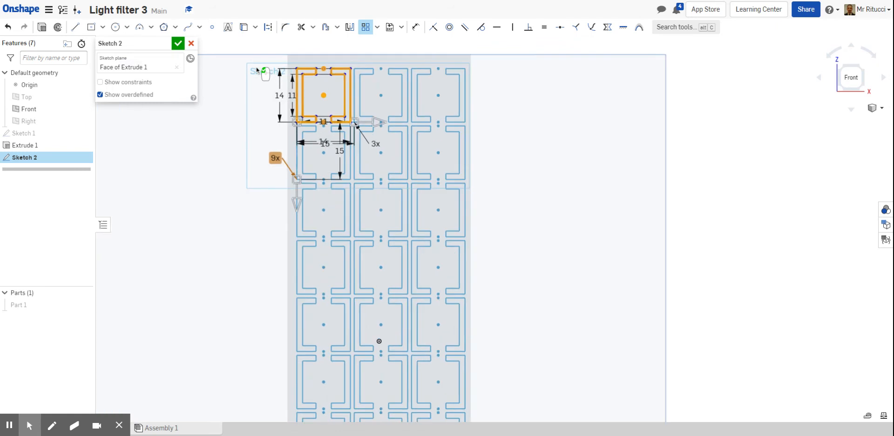
pyautogui.click(580, 160)
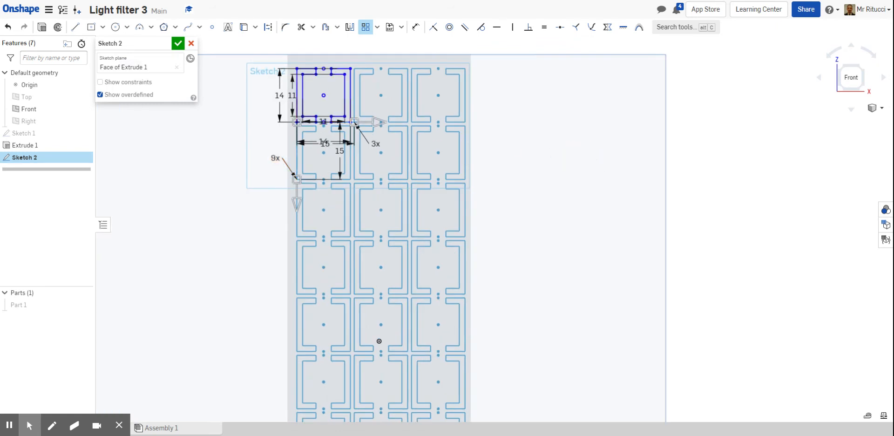
pyautogui.click(675, 152)
pyautogui.scroll(-4, 598, 179)
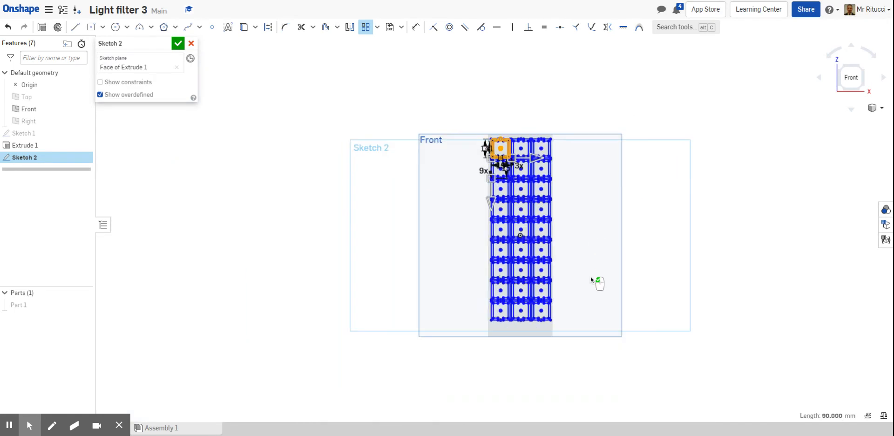
pyautogui.scroll(3, 590, 278)
pyautogui.scroll(3, 564, 125)
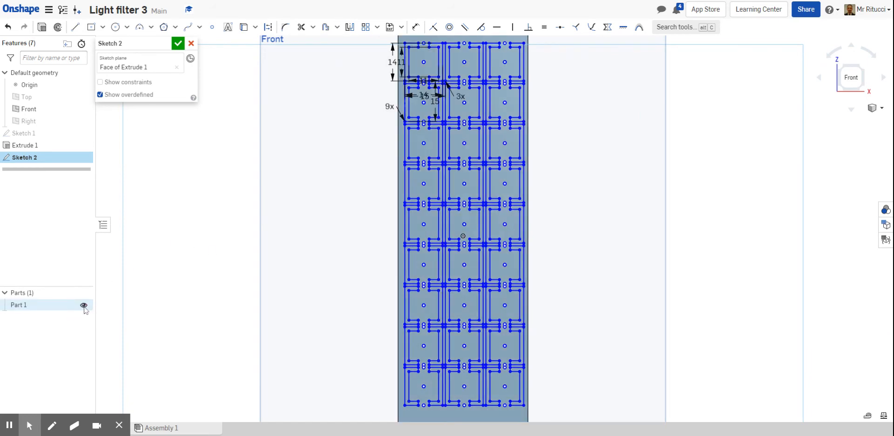
pyautogui.scroll(-2, 235, 247)
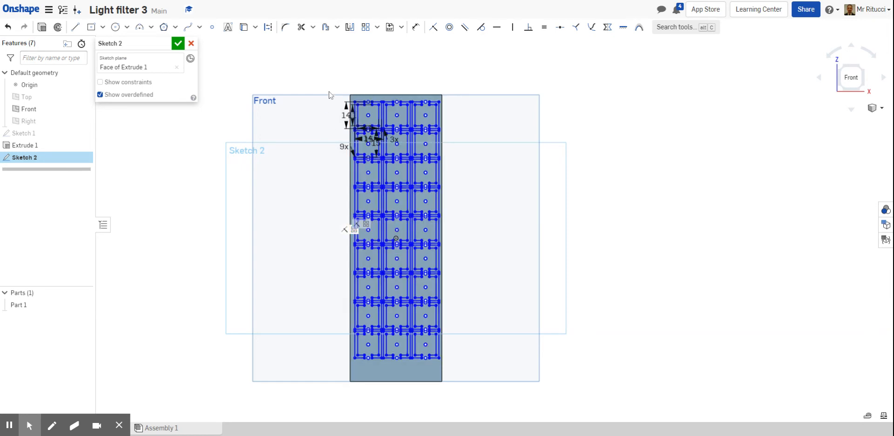
pyautogui.moveTo(328, 83)
pyautogui.mouseDown()
pyautogui.moveTo(372, 243)
pyautogui.moveTo(393, 262)
pyautogui.moveTo(447, 365)
pyautogui.moveTo(455, 363)
pyautogui.mouseUp()
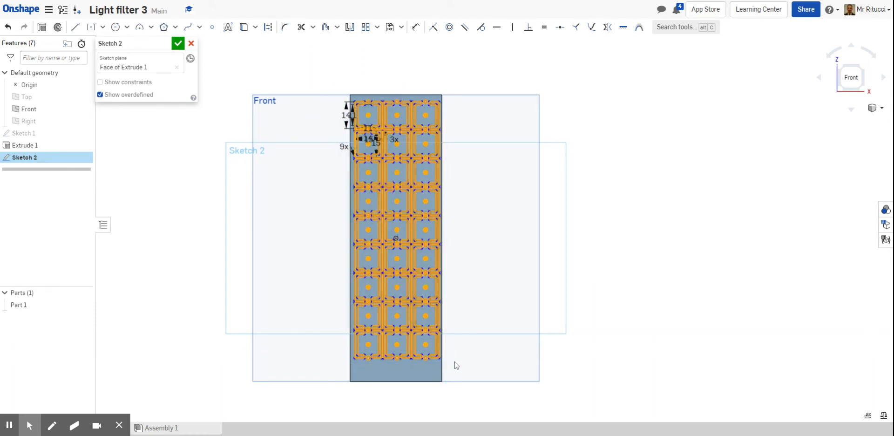
pyautogui.scroll(1, 454, 363)
pyautogui.scroll(1, 454, 359)
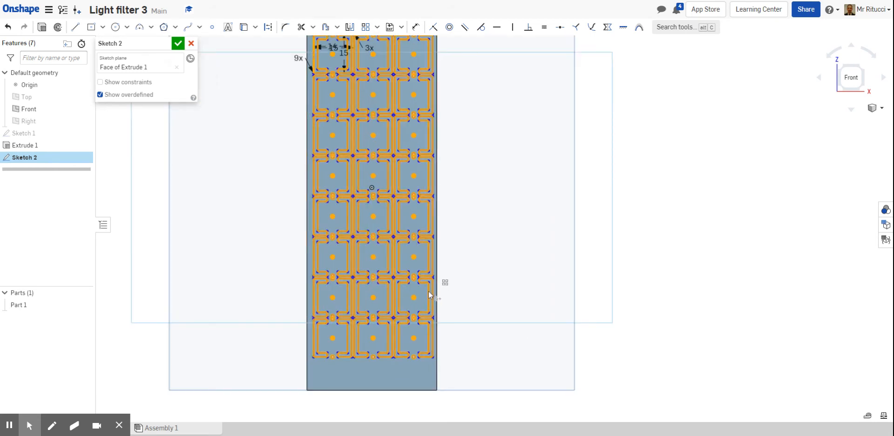
pyautogui.rightClick(429, 294)
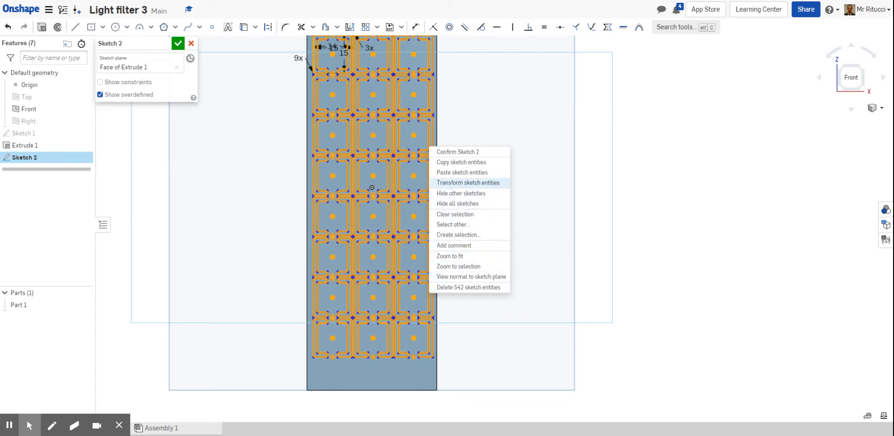
pyautogui.click(459, 182)
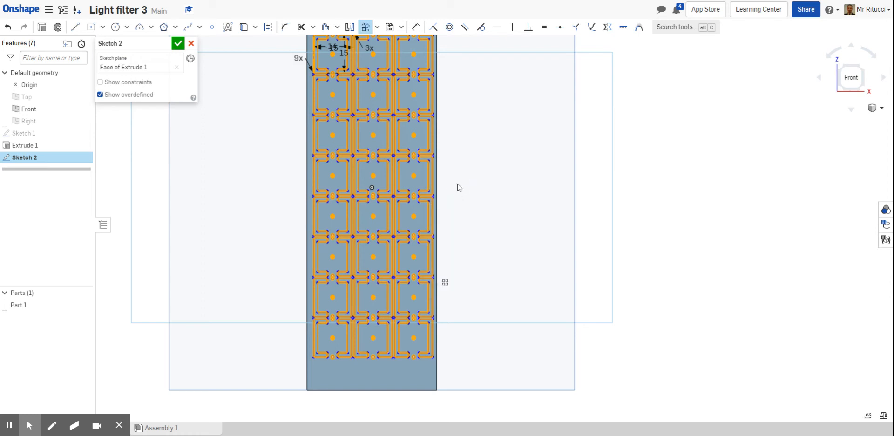
pyautogui.scroll(-2, 460, 275)
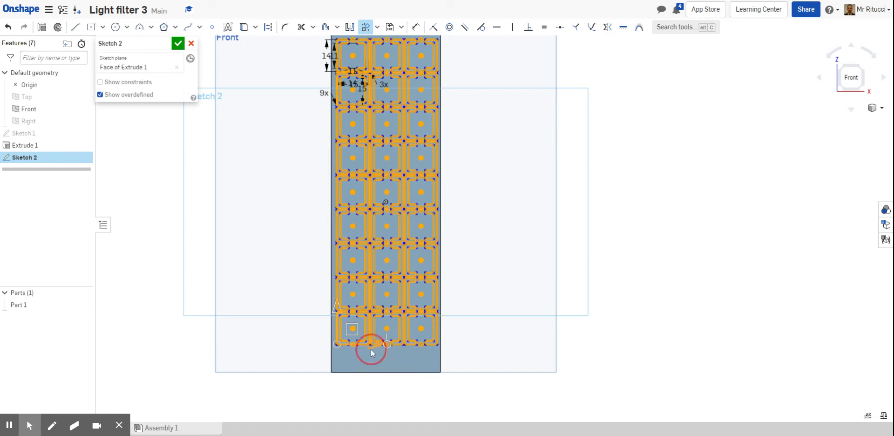
pyautogui.moveTo(370, 348); pyautogui.dragTo(610, 349)
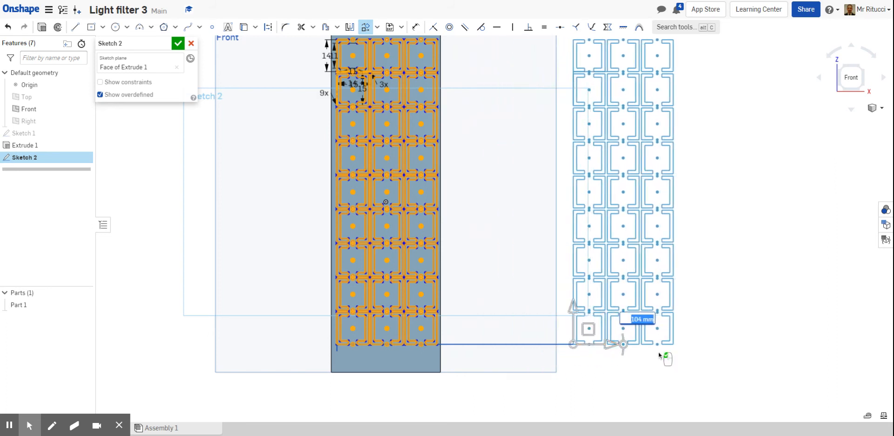
pyautogui.click(704, 254)
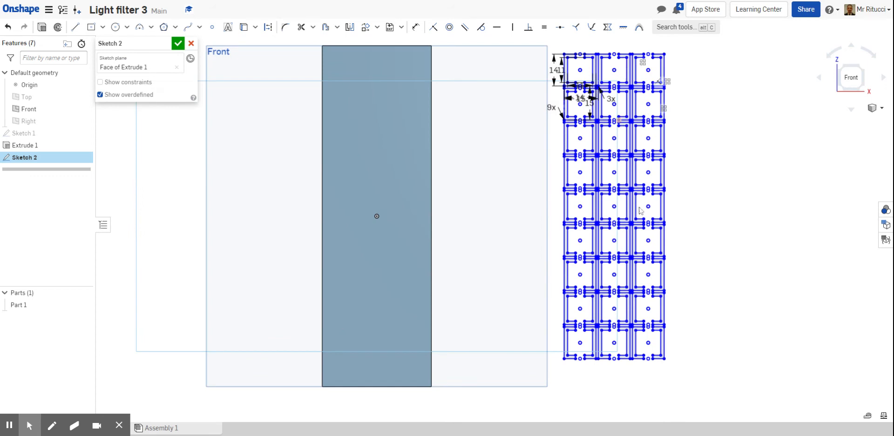
# Reselect the whole pattern and reposition it again with Transform sketch entities, dragging its lower-left corner.
pyautogui.scroll(-1, 686, 231)
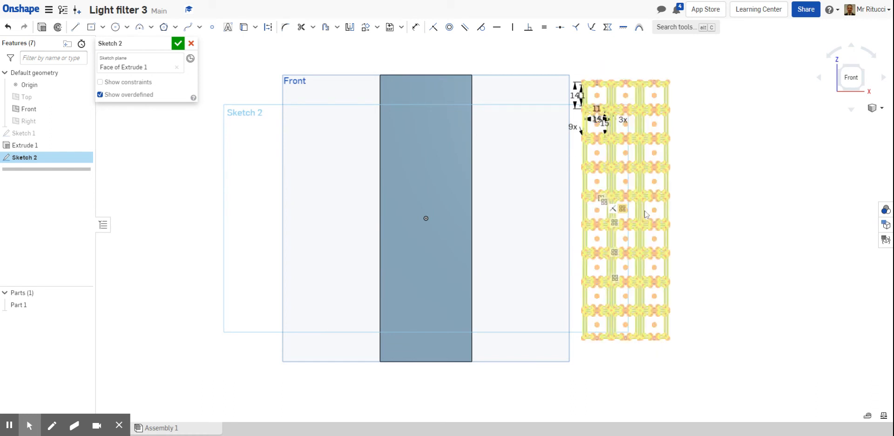
pyautogui.scroll(2, 626, 212)
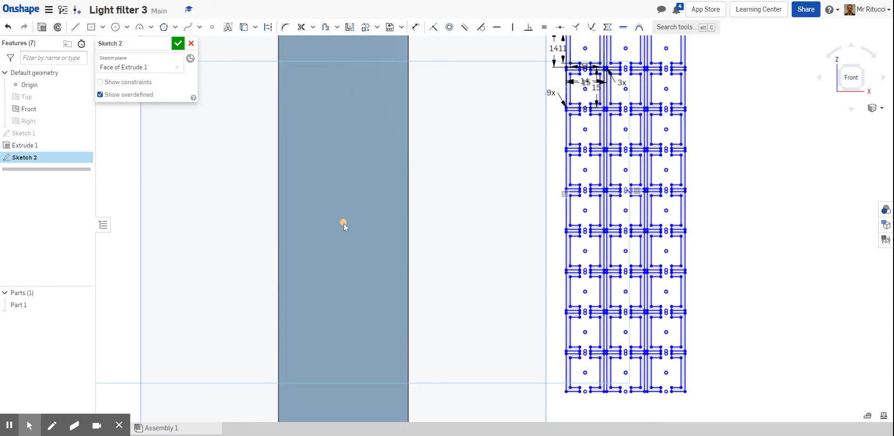
pyautogui.scroll(-2, 513, 241)
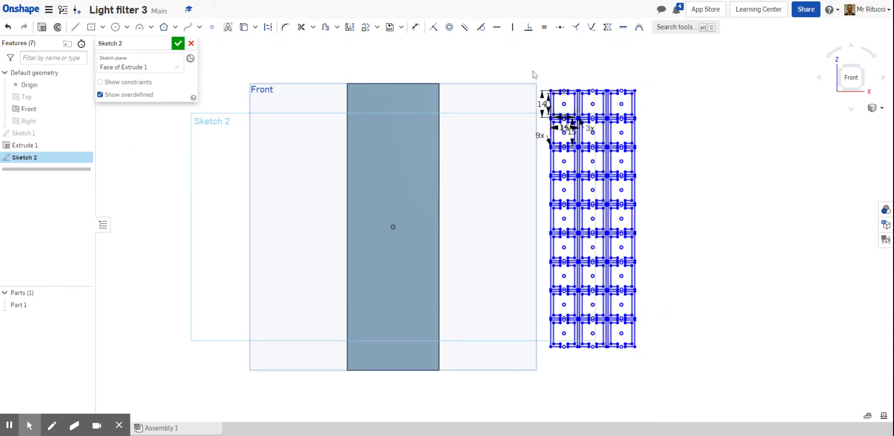
pyautogui.moveTo(532, 69)
pyautogui.mouseDown()
pyautogui.moveTo(554, 198)
pyautogui.moveTo(639, 379)
pyautogui.moveTo(670, 372)
pyautogui.mouseUp()
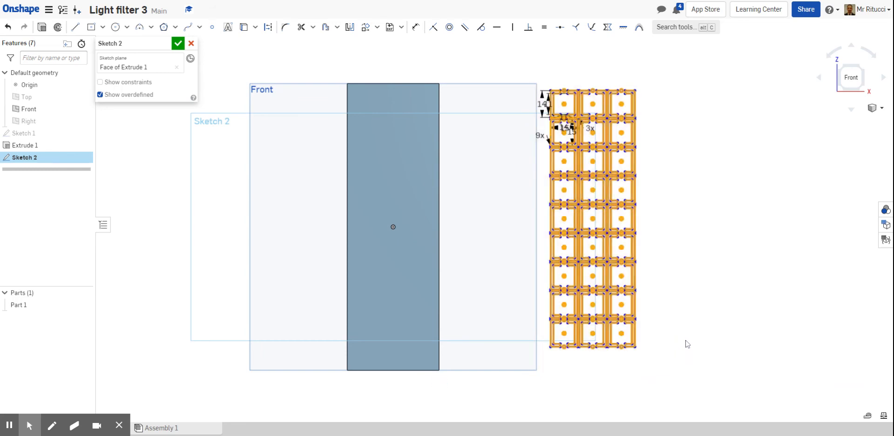
pyautogui.scroll(1, 685, 344)
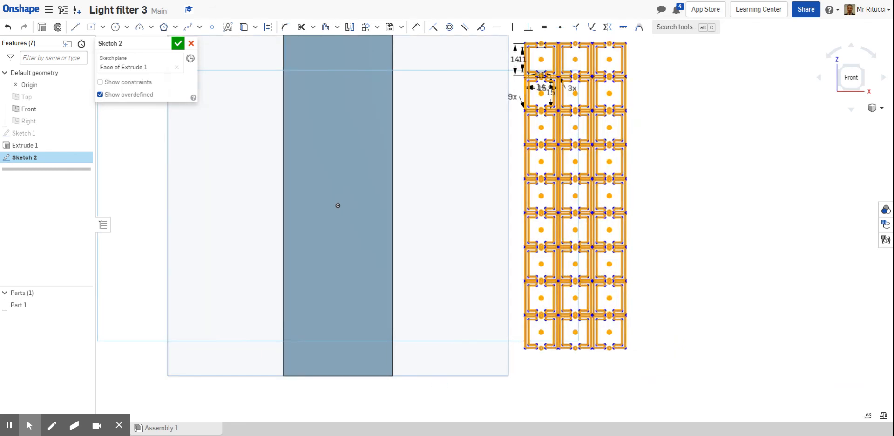
pyautogui.moveTo(623, 302); pyautogui.dragTo(623, 303)
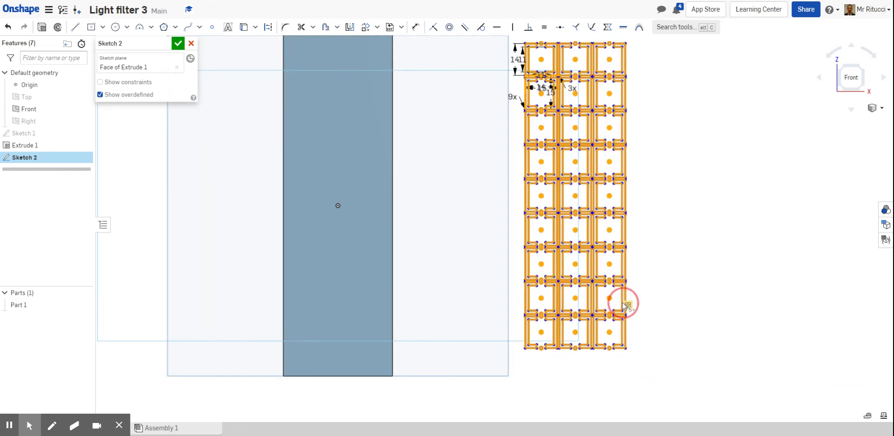
pyautogui.rightClick(623, 303)
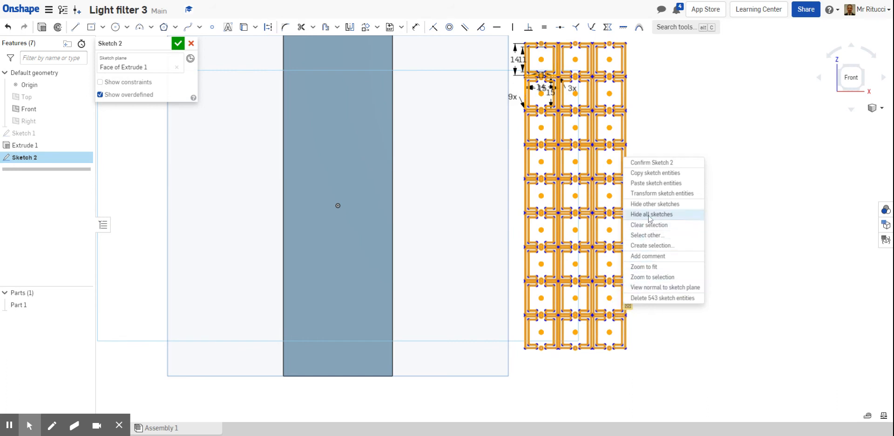
pyautogui.click(654, 195)
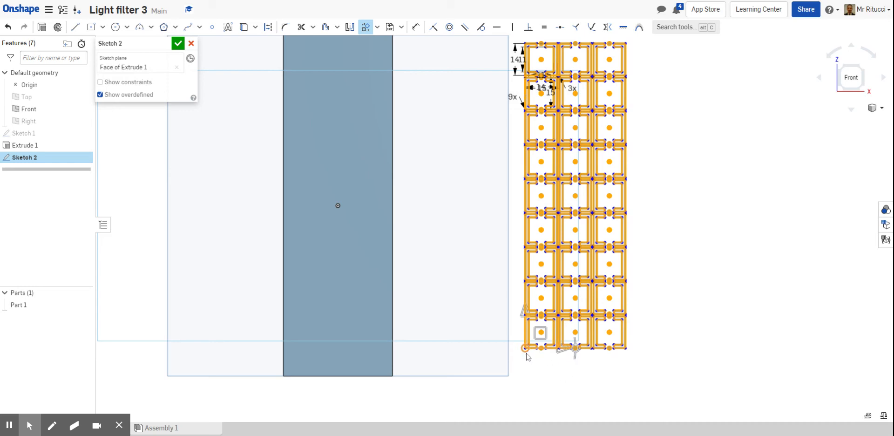
pyautogui.scroll(5, 526, 360)
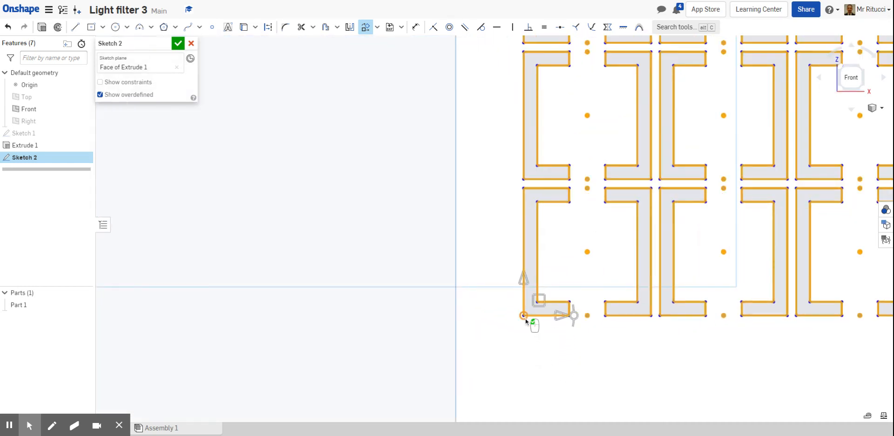
pyautogui.moveTo(524, 317)
pyautogui.mouseDown()
pyautogui.moveTo(563, 313)
pyautogui.moveTo(615, 269)
pyautogui.moveTo(698, 141)
pyautogui.moveTo(701, 177)
pyautogui.mouseUp()
pyautogui.scroll(-5, 701, 177)
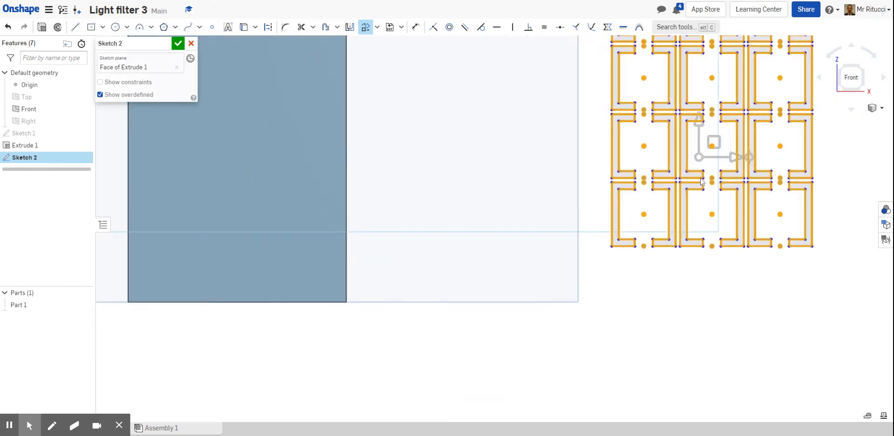
pyautogui.click(875, 108)
pyautogui.click(859, 123)
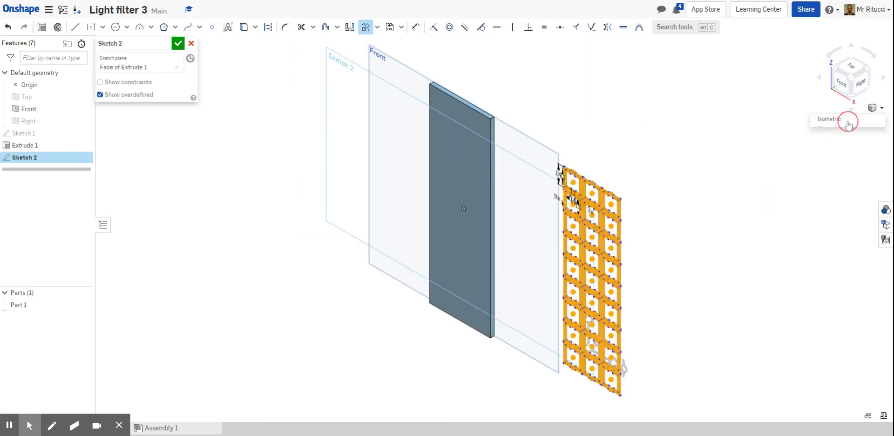
pyautogui.click(880, 109)
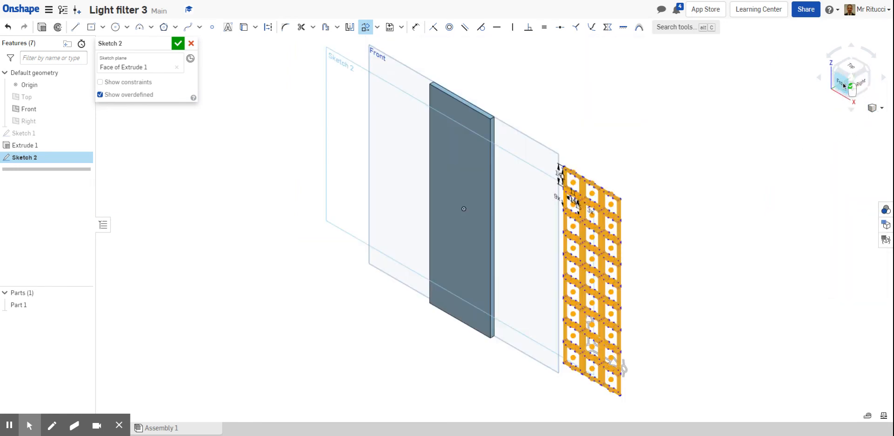
# Move the selected pattern back onto the plate with Transform, about 104 mm left and 4 mm down.
pyautogui.click(843, 88)
pyautogui.click(877, 108)
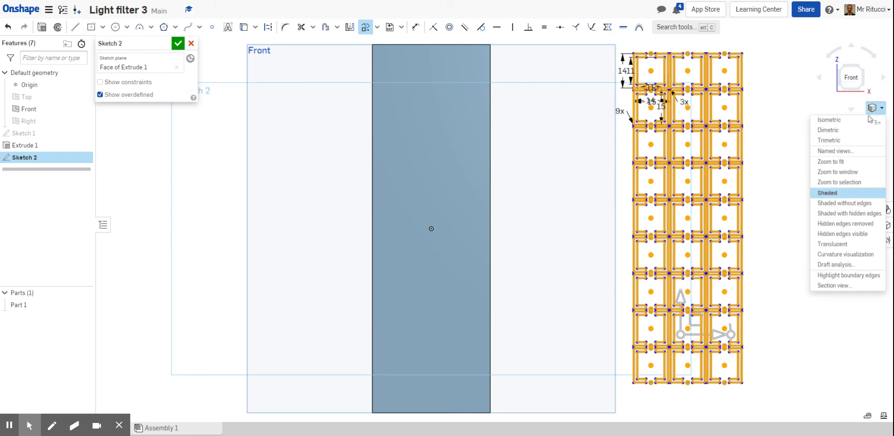
pyautogui.click(843, 161)
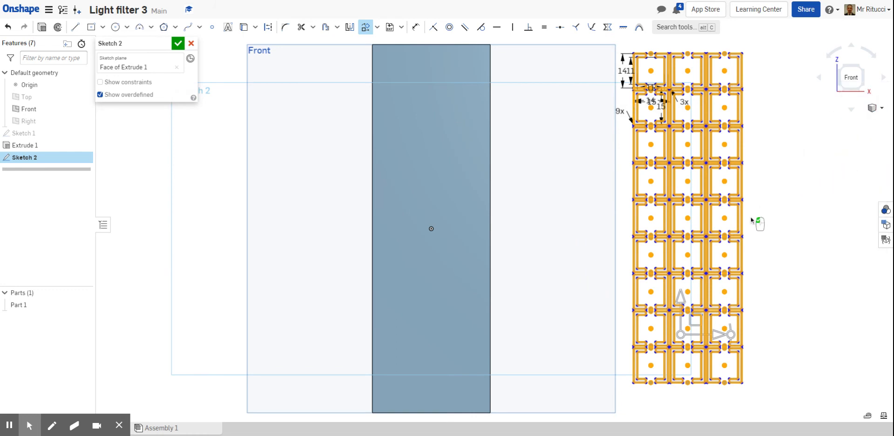
pyautogui.scroll(1, 750, 216)
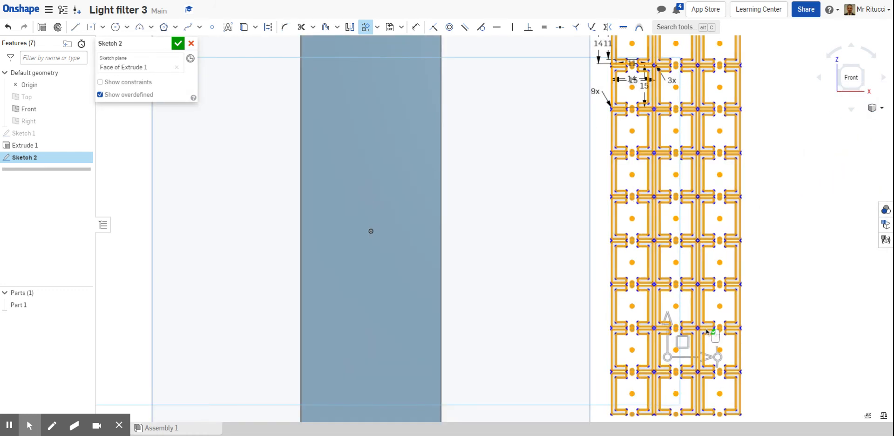
pyautogui.moveTo(666, 357)
pyautogui.mouseDown()
pyautogui.moveTo(682, 329)
pyautogui.moveTo(726, 296)
pyautogui.moveTo(687, 221)
pyautogui.moveTo(679, 223)
pyautogui.mouseUp()
pyautogui.scroll(-5, 758, 245)
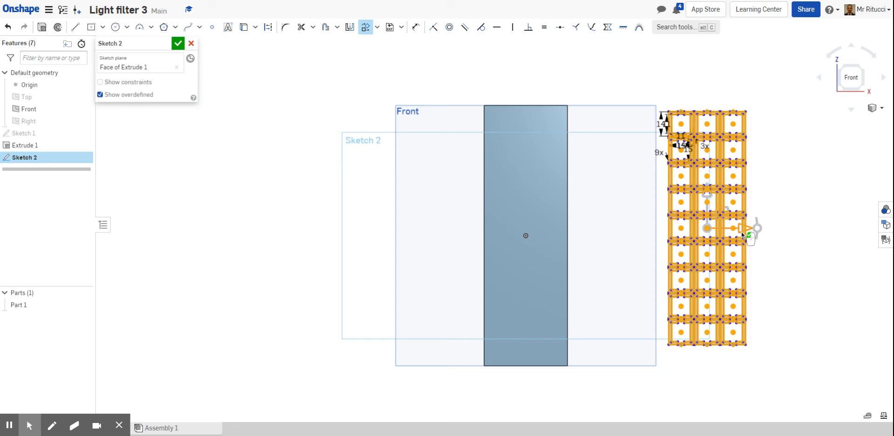
pyautogui.moveTo(741, 231)
pyautogui.mouseDown()
pyautogui.moveTo(559, 253)
pyautogui.moveTo(568, 256)
pyautogui.mouseUp()
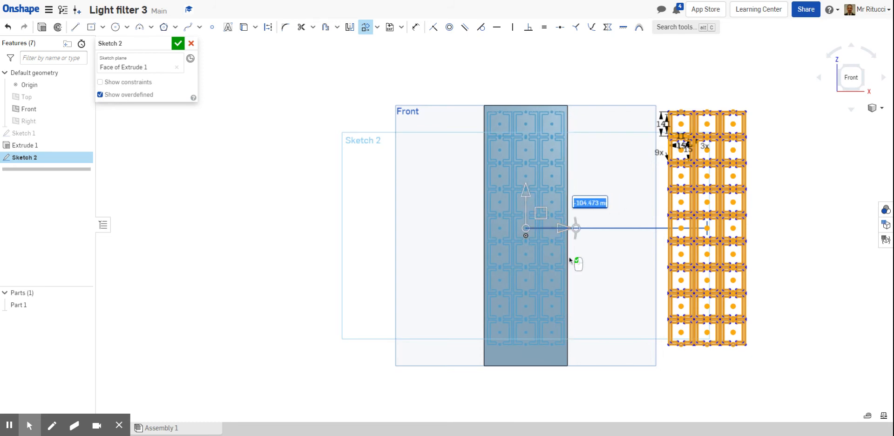
pyautogui.scroll(5, 569, 258)
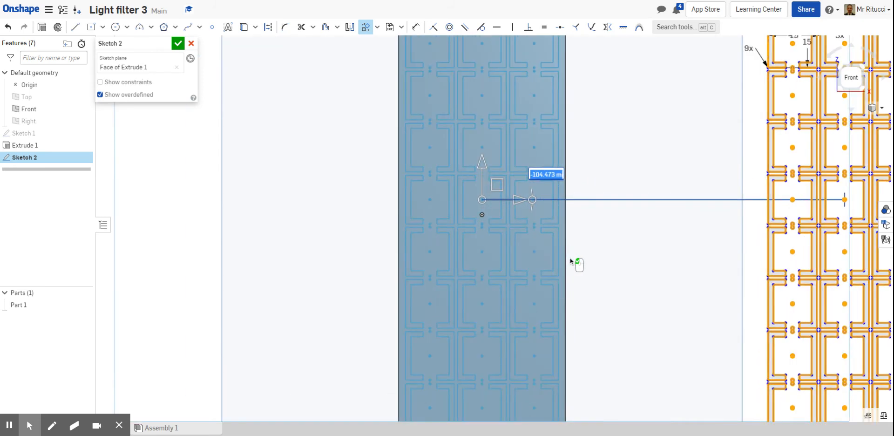
pyautogui.moveTo(484, 167); pyautogui.dragTo(486, 184)
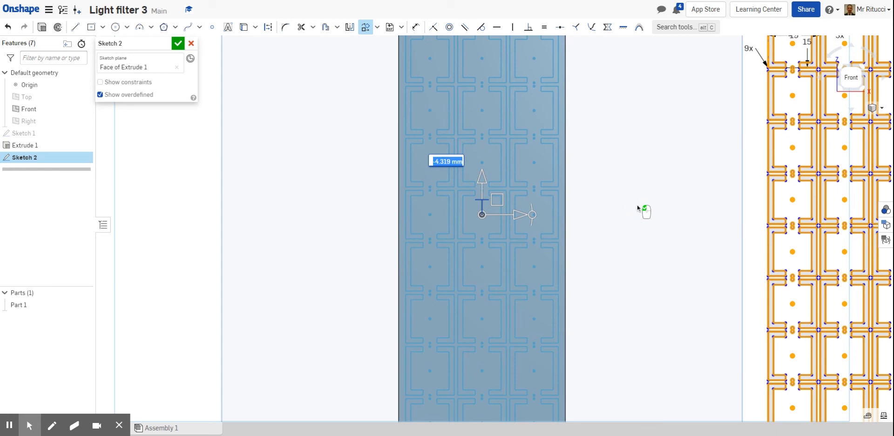
pyautogui.press('Return')
# Try to delete the plate's top edge from the sketch.
pyautogui.scroll(-4, 637, 205)
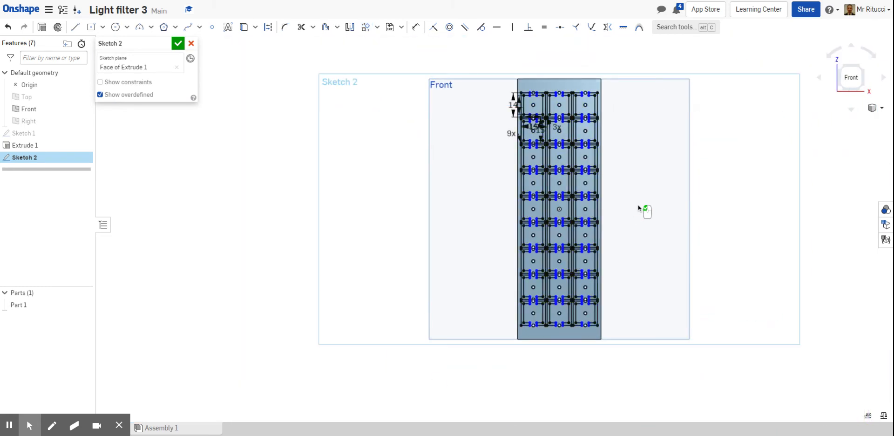
pyautogui.scroll(2, 656, 145)
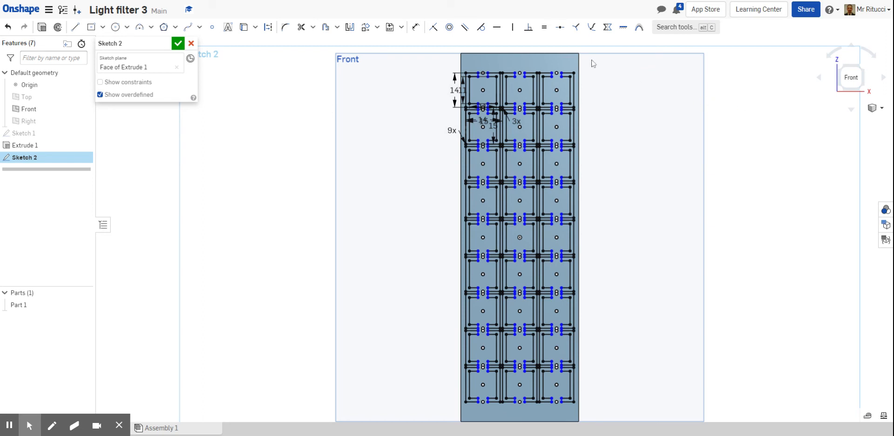
pyautogui.click(562, 54)
pyautogui.press('Delete')
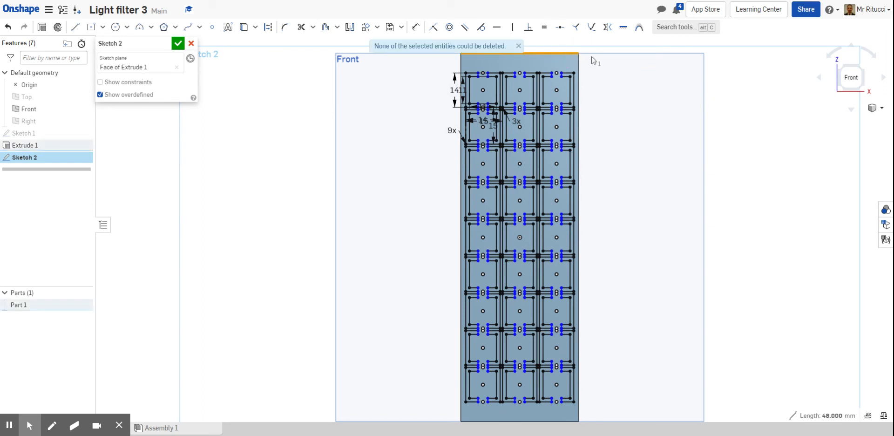
pyautogui.click(601, 65)
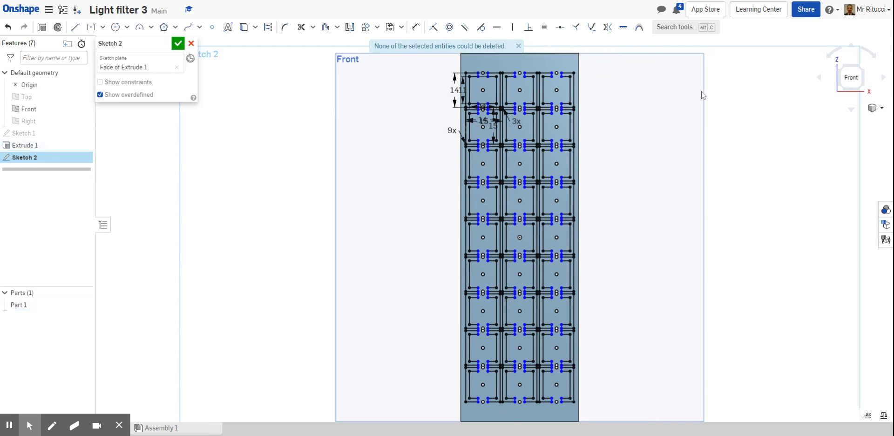
pyautogui.click(518, 46)
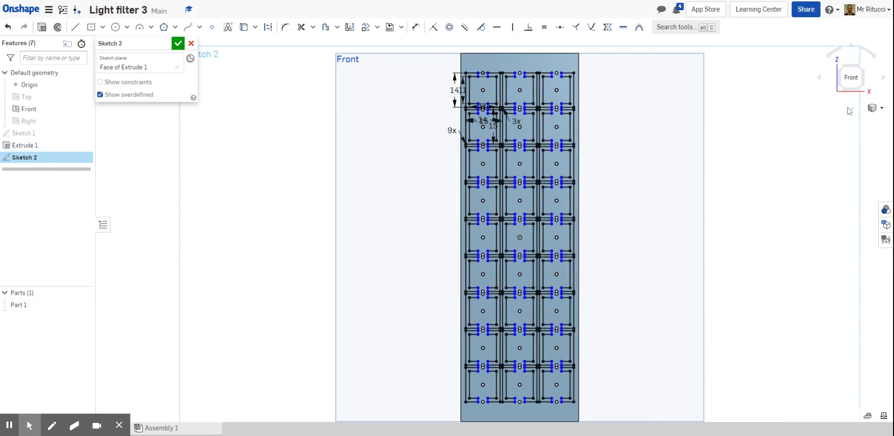
# Extrude the sketch's frame regions as a 25 mm blind Remove cut into the plate in isometric view.
pyautogui.click(881, 108)
pyautogui.click(840, 120)
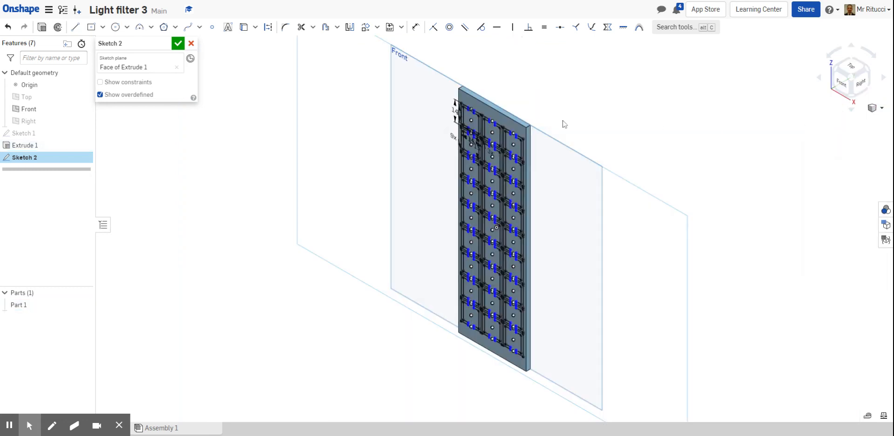
pyautogui.scroll(5, 512, 113)
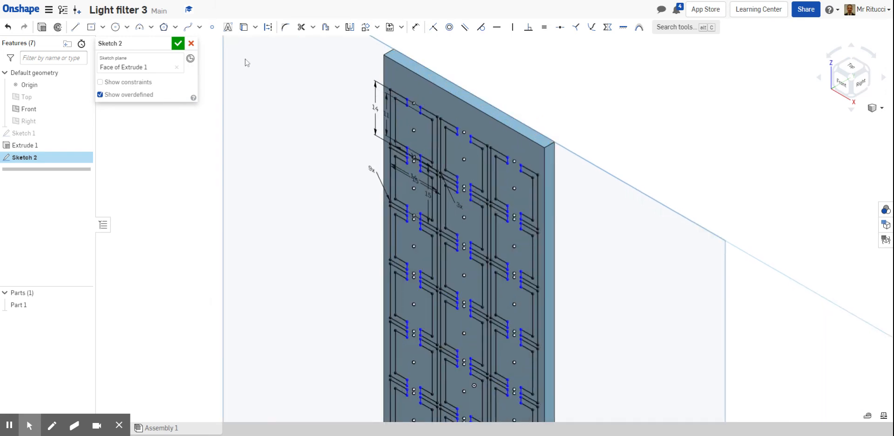
pyautogui.click(42, 27)
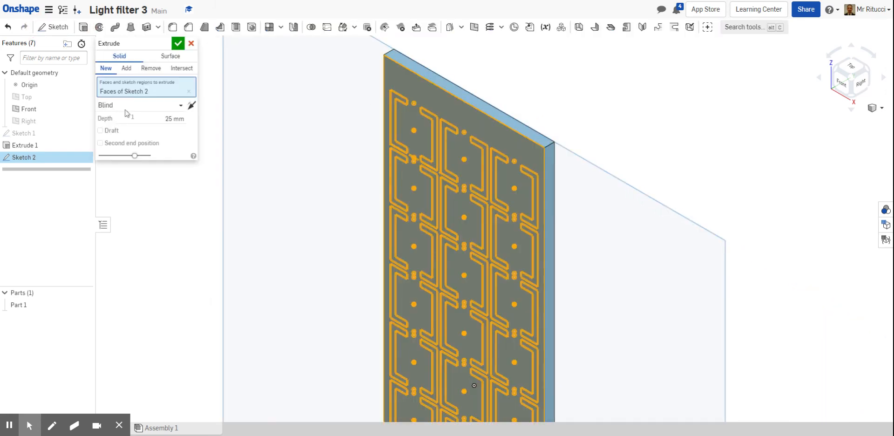
pyautogui.click(431, 116)
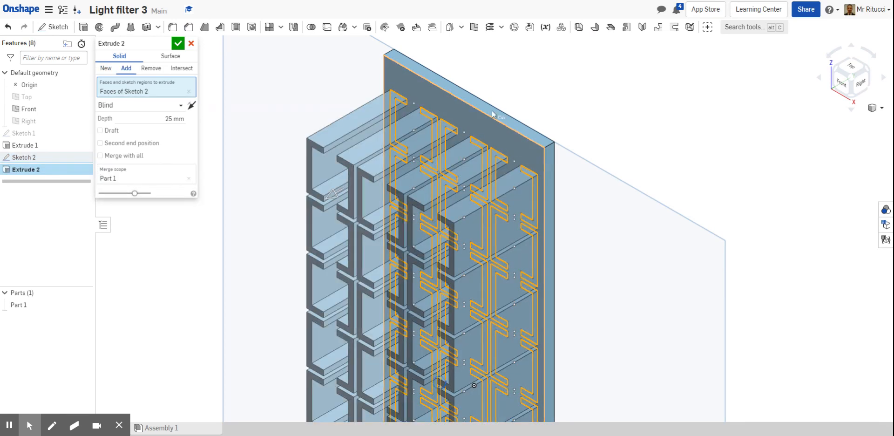
pyautogui.click(152, 68)
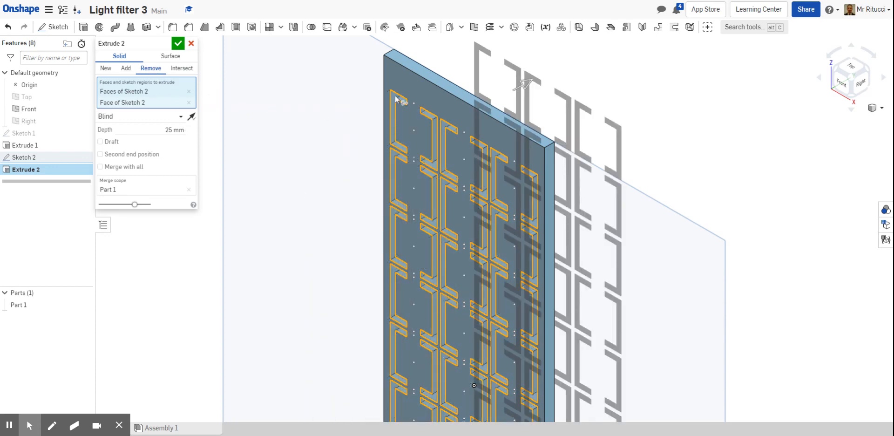
pyautogui.scroll(-3, 443, 149)
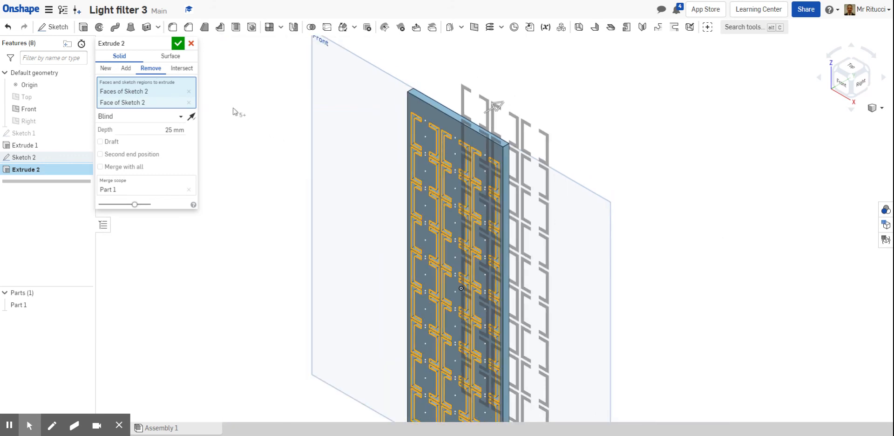
pyautogui.click(177, 45)
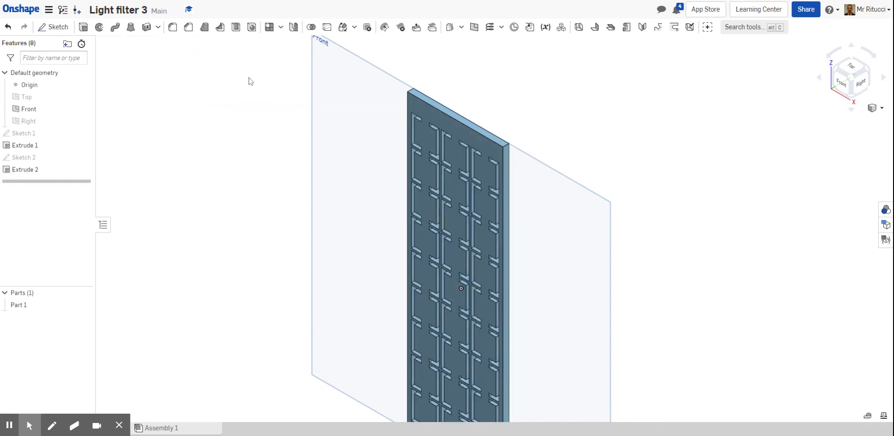
# Switch to the front view and reopen Sketch 2 for editing.
pyautogui.click(881, 109)
pyautogui.click(832, 127)
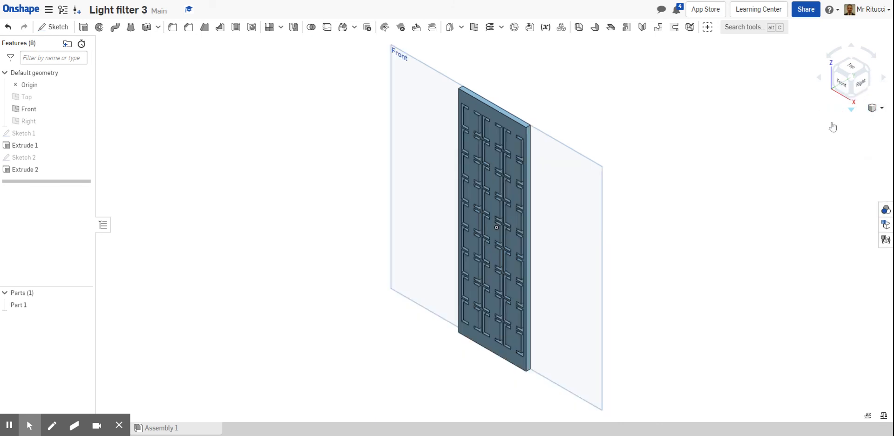
pyautogui.click(841, 83)
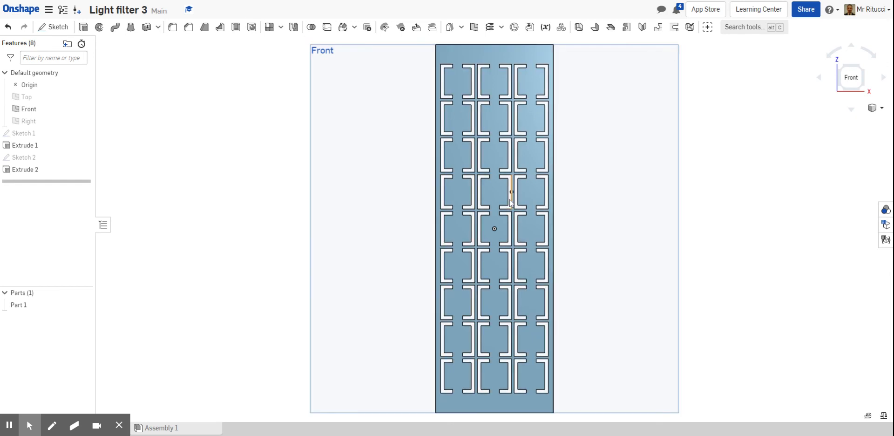
pyautogui.rightClick(48, 159)
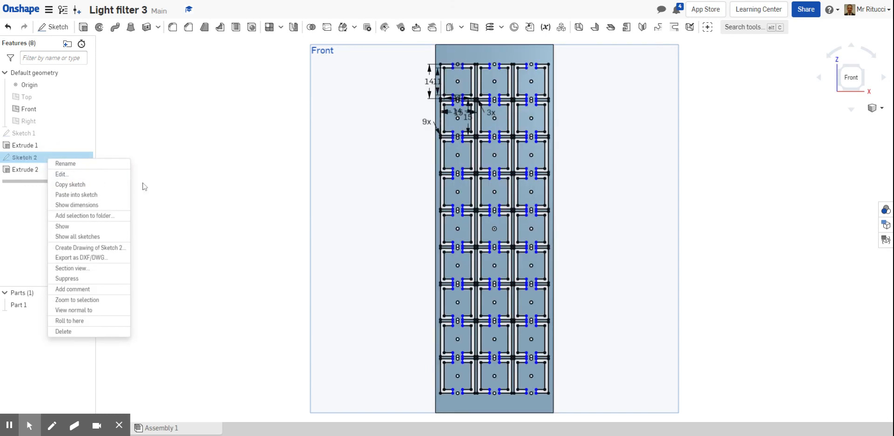
pyautogui.click(61, 174)
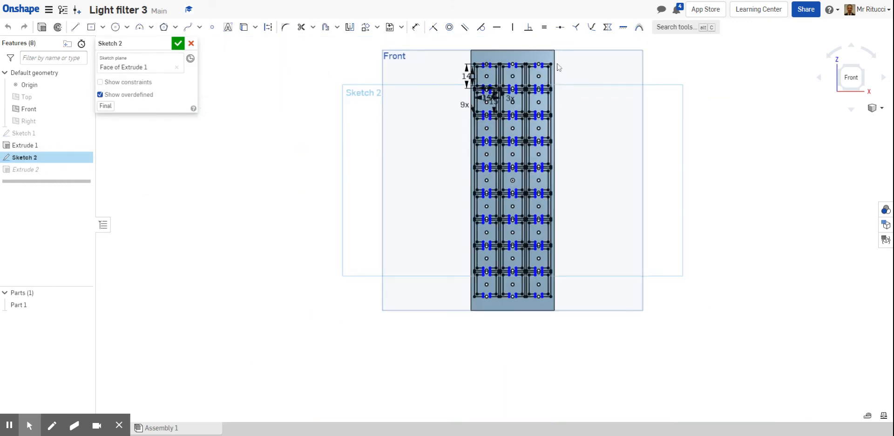
# Draw a circle about 7.3 mm in diameter centred in the top-left frame.
pyautogui.scroll(5, 562, 53)
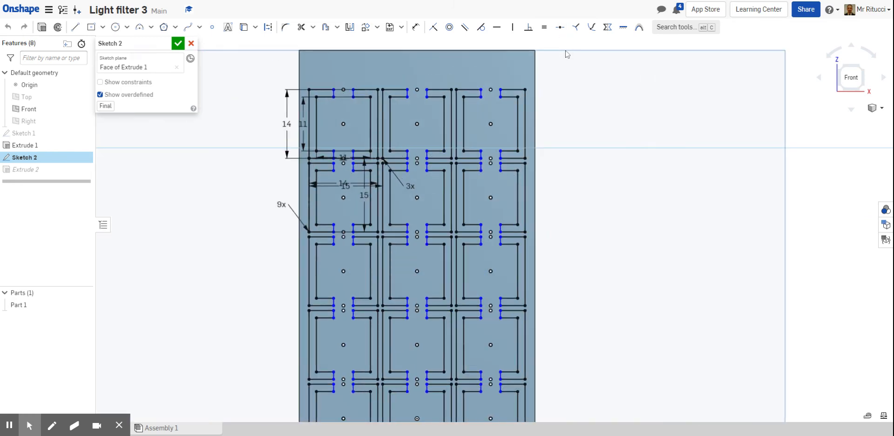
pyautogui.click(299, 77)
pyautogui.click(115, 27)
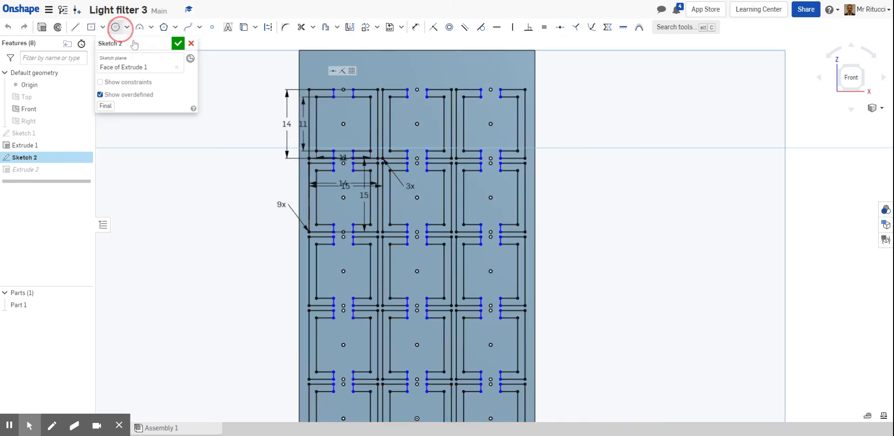
pyautogui.click(343, 124)
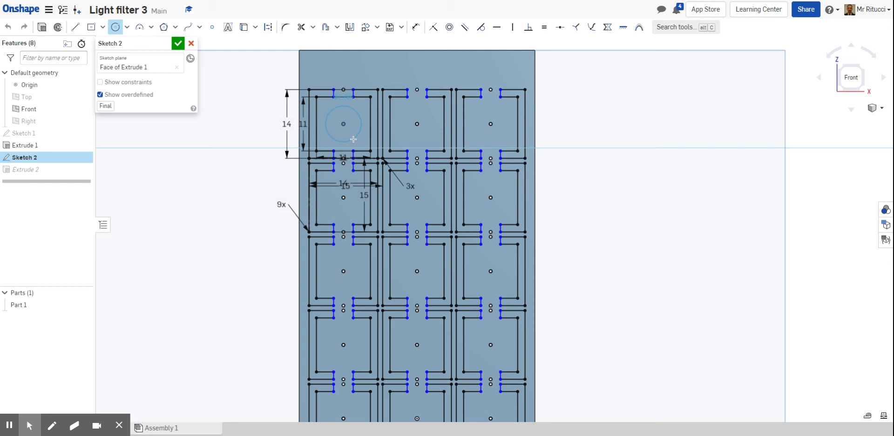
pyautogui.click(355, 139)
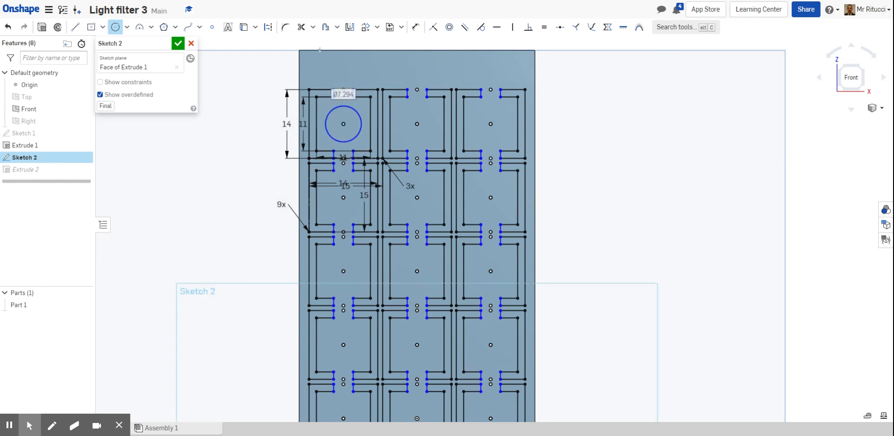
# Start a linear pattern of the circle and drag it horizontally into three instances across the columns.
pyautogui.click(377, 28)
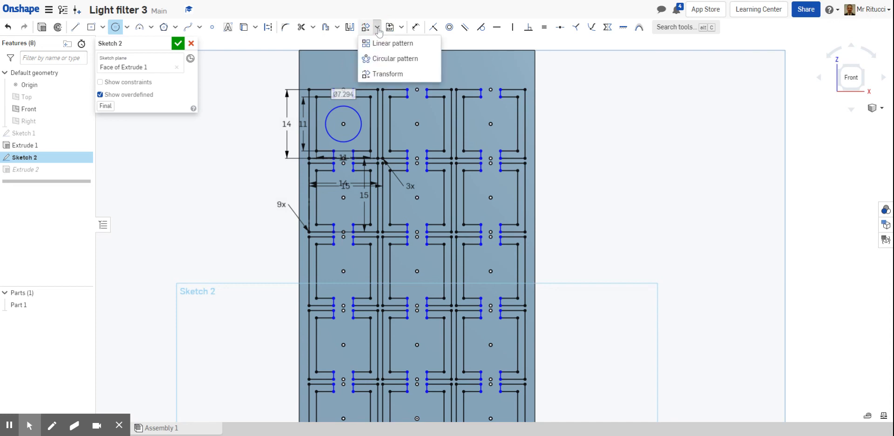
pyautogui.click(387, 44)
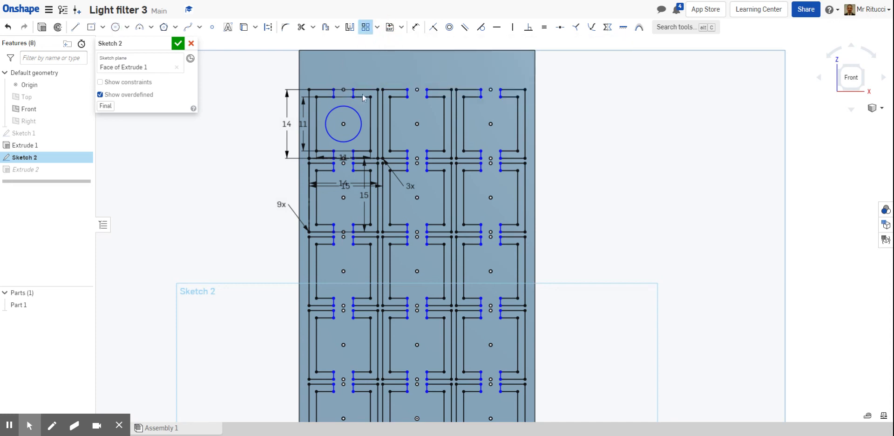
pyautogui.click(355, 114)
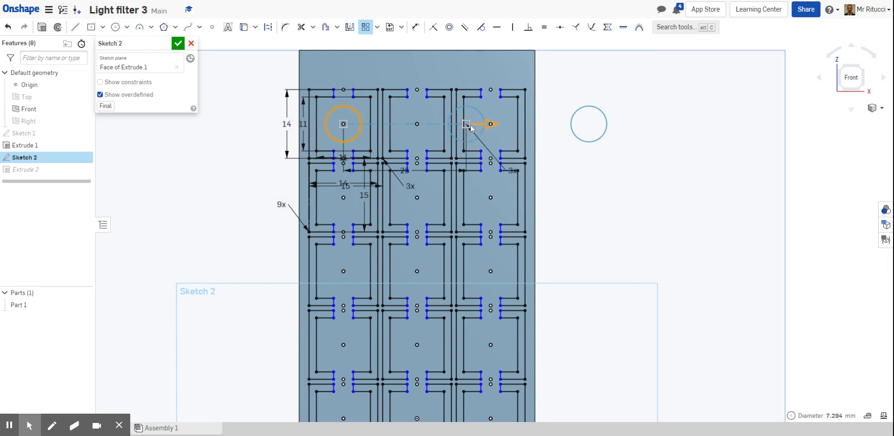
pyautogui.moveTo(469, 127); pyautogui.dragTo(437, 132)
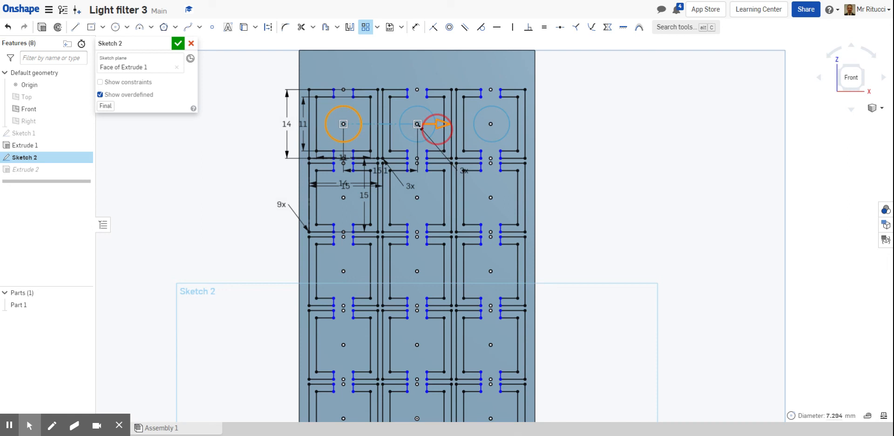
# Set the circle pattern's second, vertical direction to 8 instances.
pyautogui.scroll(-2, 551, 126)
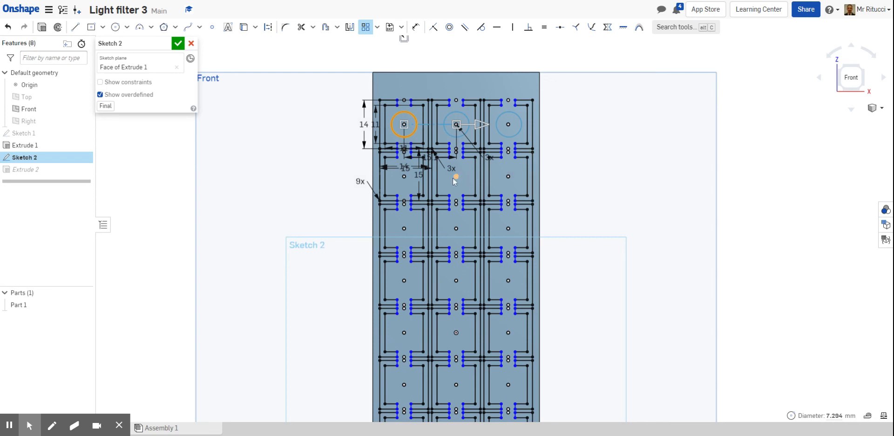
pyautogui.scroll(-3, 455, 180)
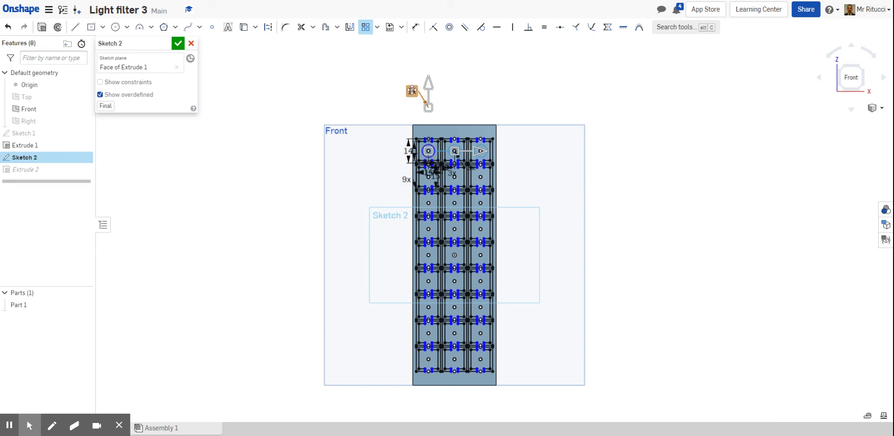
pyautogui.doubleClick(412, 91)
pyautogui.click(429, 82)
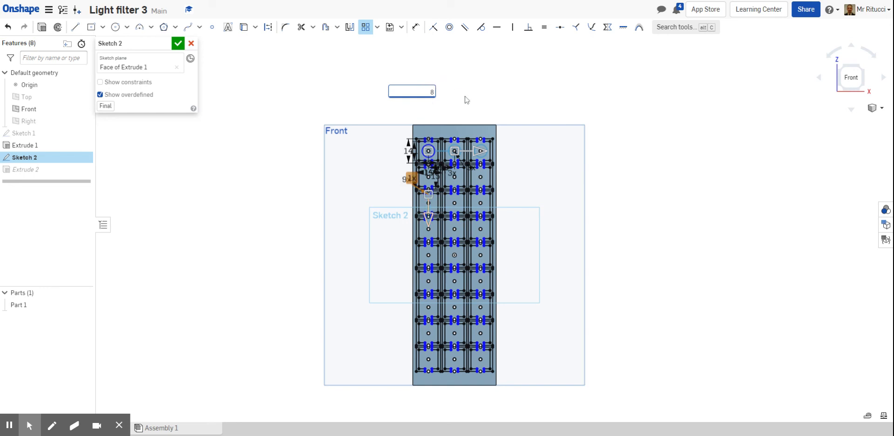
pyautogui.scroll(3, 513, 142)
pyautogui.scroll(2, 515, 145)
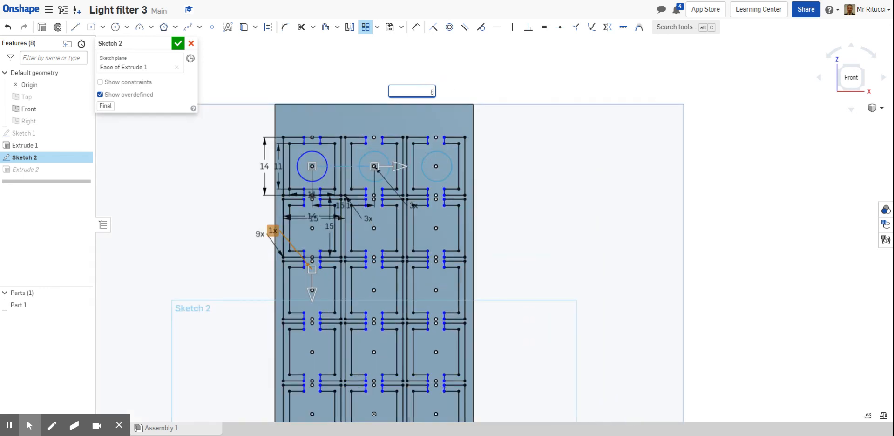
pyautogui.scroll(-2, 515, 144)
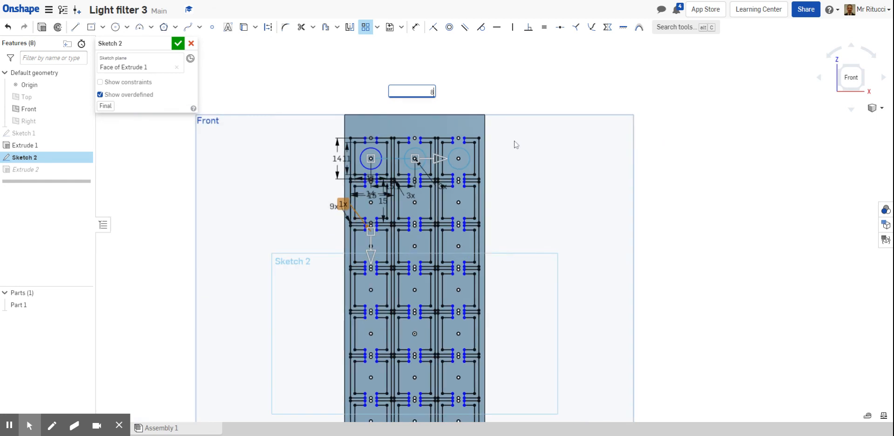
pyautogui.click(528, 146)
pyautogui.press('Return')
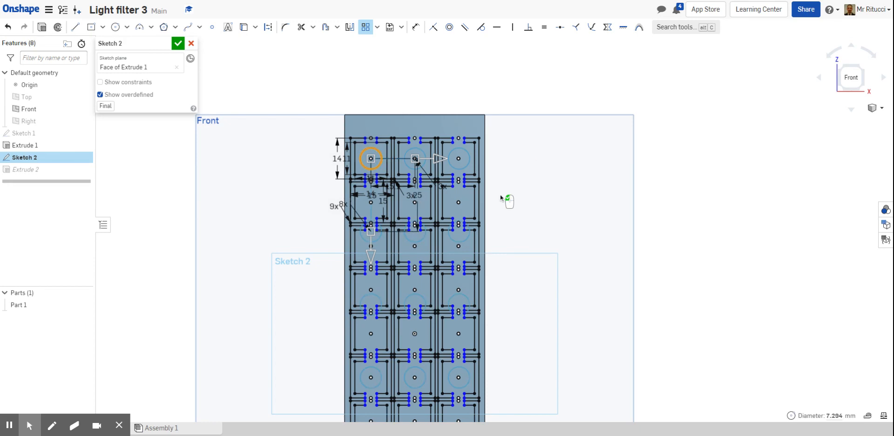
# Drag the vertical pattern spacing so the circle copies line up with the frame rows below.
pyautogui.scroll(-2, 507, 181)
pyautogui.scroll(5, 503, 191)
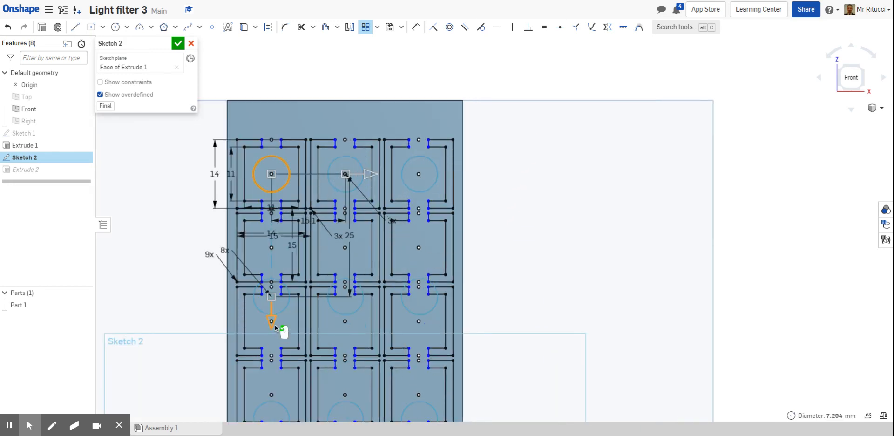
pyautogui.moveTo(274, 328); pyautogui.dragTo(272, 277)
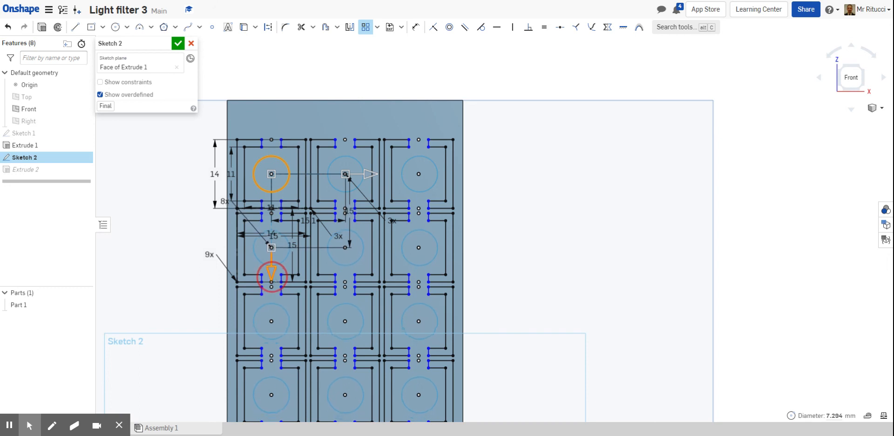
# Confirm the sketch edits so the extruded cut updates with the patterned circles.
pyautogui.scroll(-6, 560, 273)
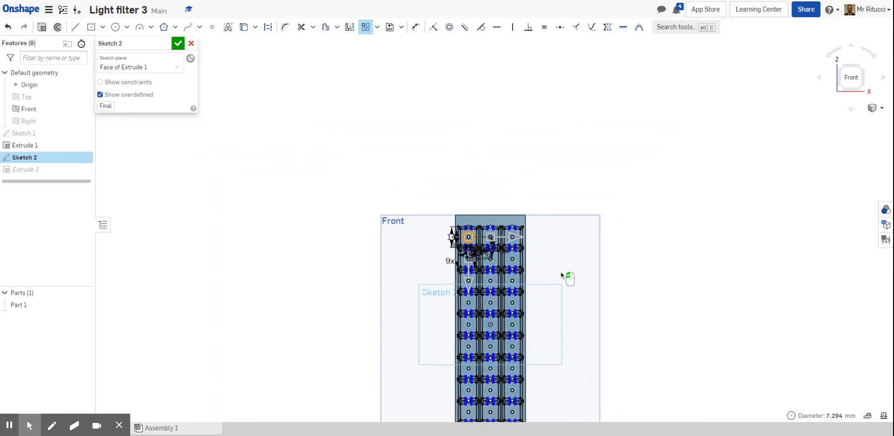
pyautogui.scroll(4, 596, 348)
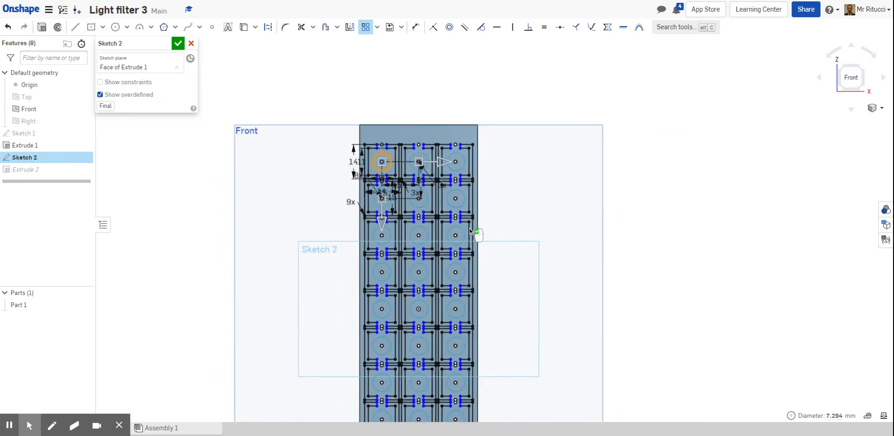
pyautogui.click(178, 43)
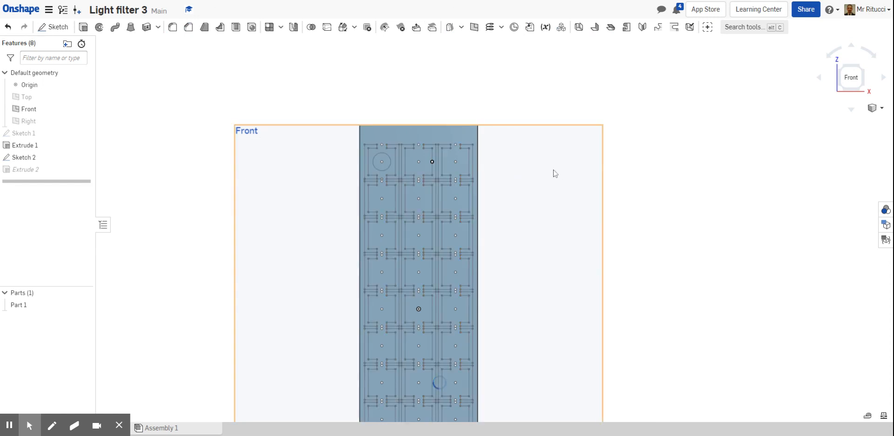
# Inspect the plate in isometric view and reopen Sketch 2 for editing.
pyautogui.scroll(3, 521, 202)
pyautogui.scroll(-3, 520, 202)
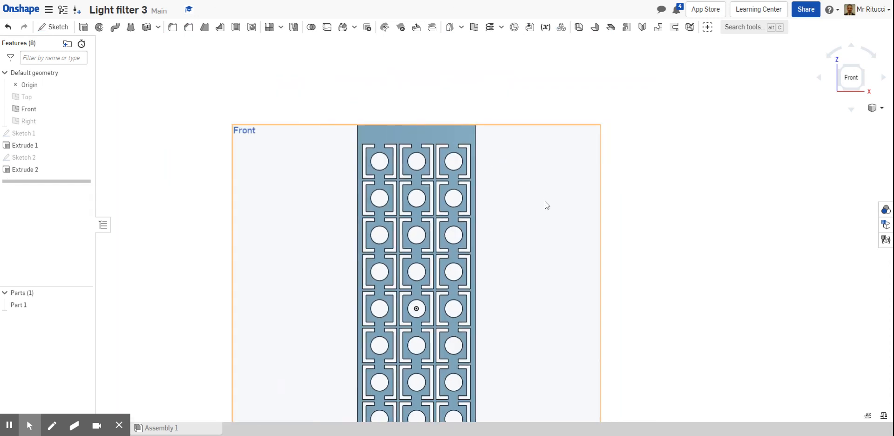
pyautogui.click(876, 109)
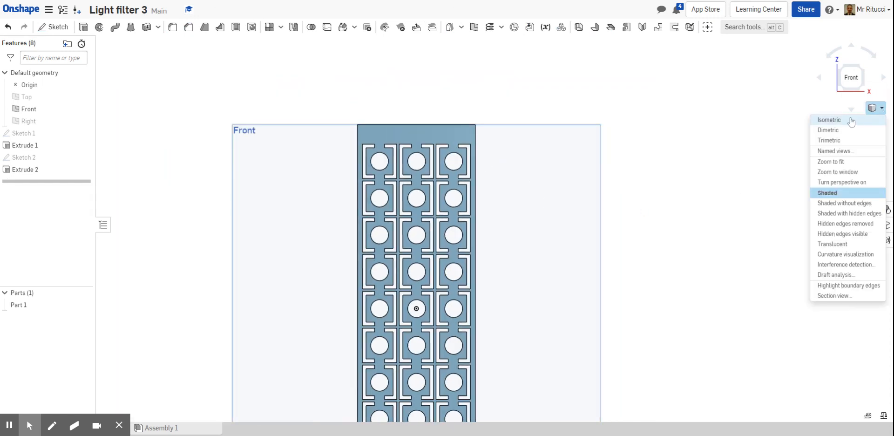
pyautogui.click(845, 121)
pyautogui.scroll(3, 582, 212)
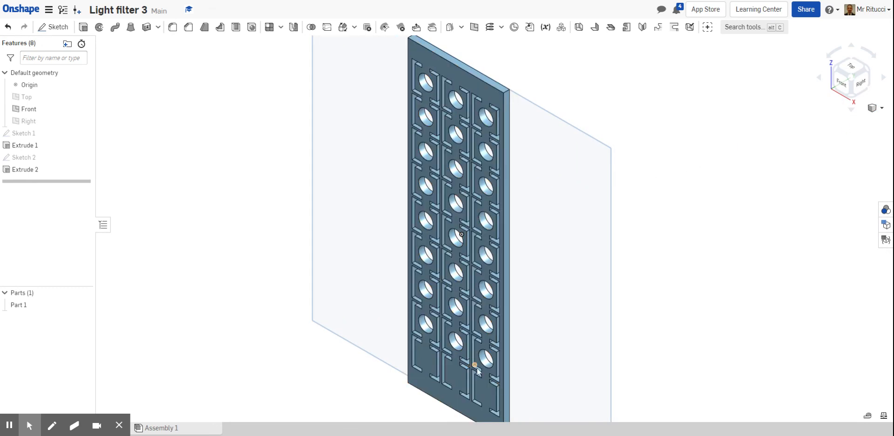
pyautogui.rightClick(46, 157)
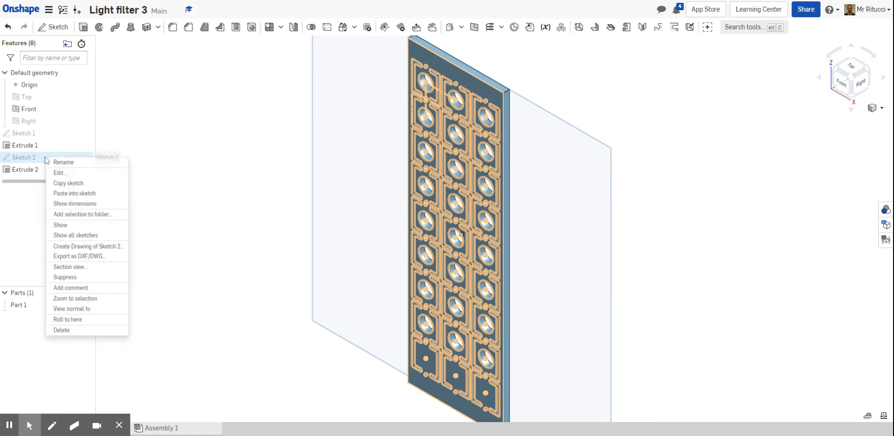
pyautogui.click(59, 172)
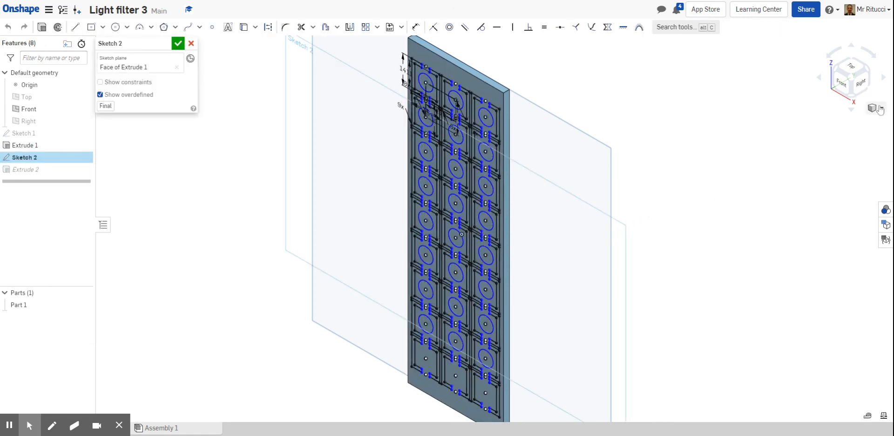
# Try editing a pattern's instance count to 10, then undo the change.
pyautogui.click(846, 90)
pyautogui.click(400, 102)
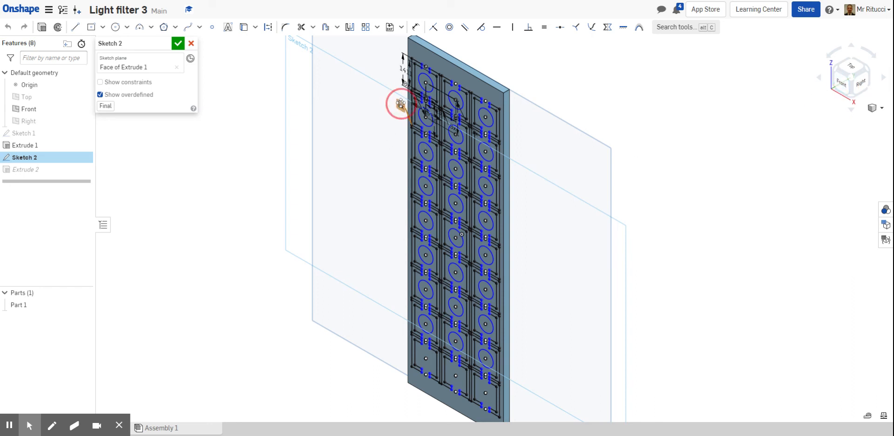
pyautogui.doubleClick(400, 105)
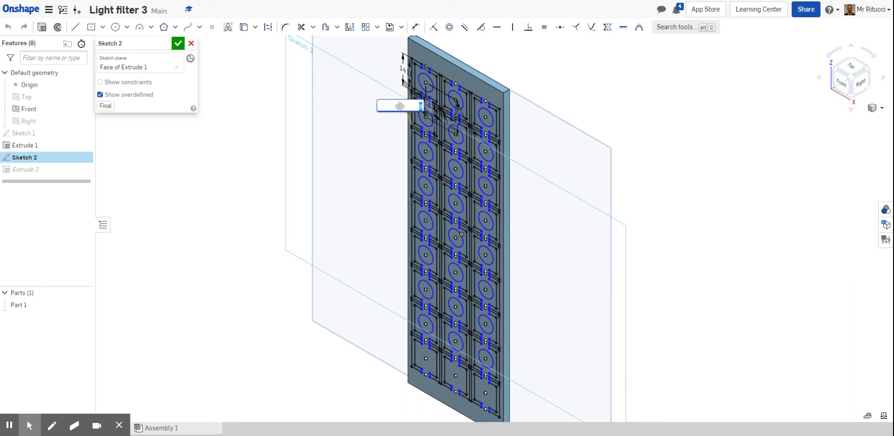
pyautogui.press('Return')
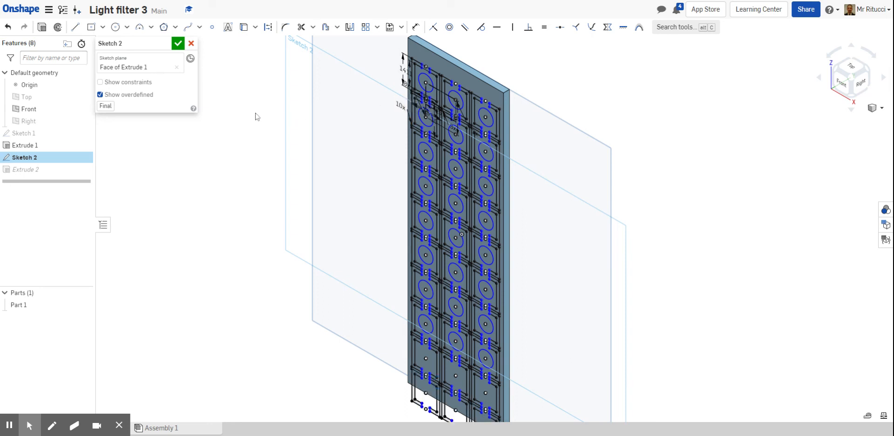
pyautogui.click(7, 27)
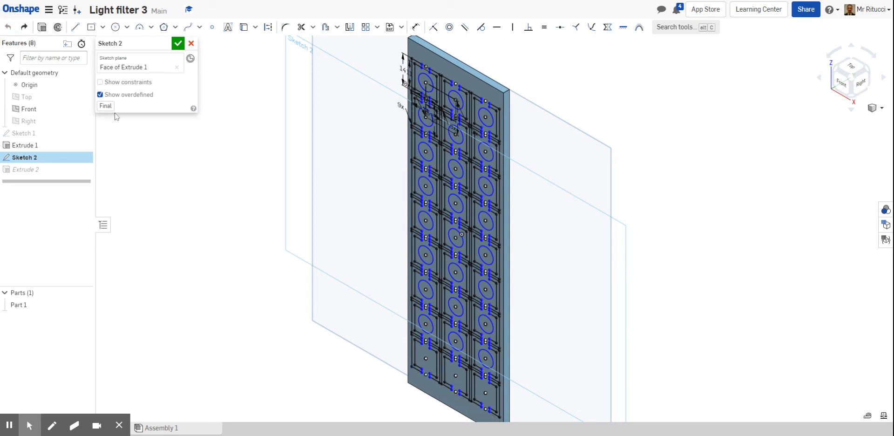
pyautogui.click(841, 84)
pyautogui.scroll(5, 475, 129)
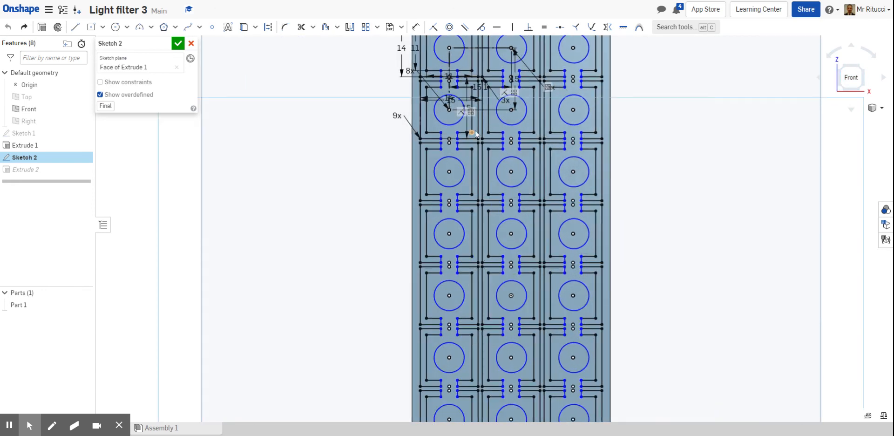
pyautogui.scroll(-2, 683, 153)
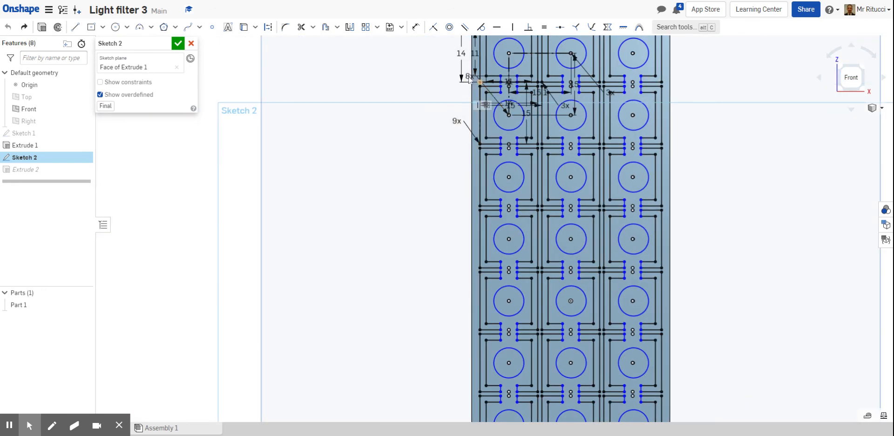
pyautogui.scroll(5, 468, 76)
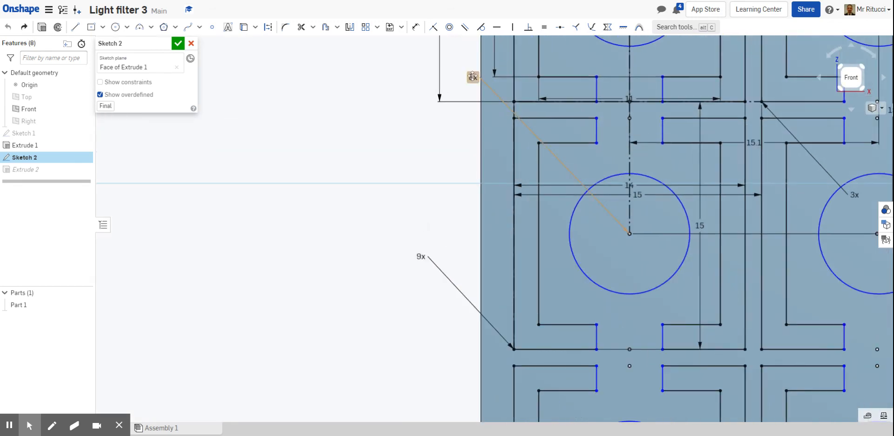
pyautogui.doubleClick(471, 76)
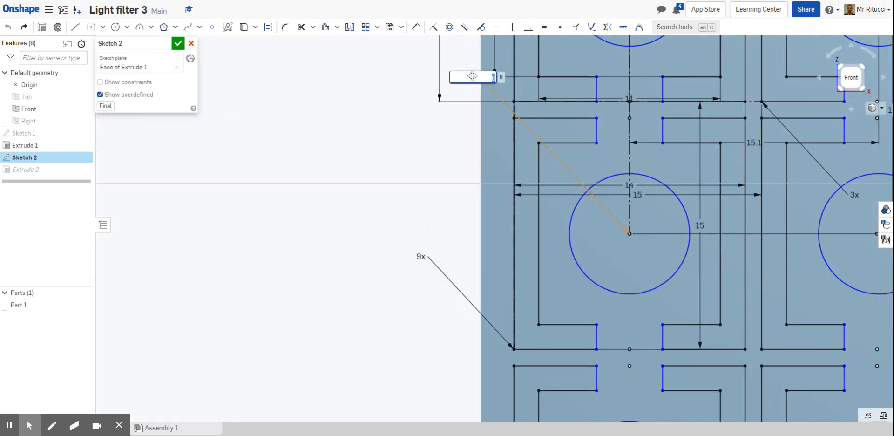
pyautogui.press('Escape')
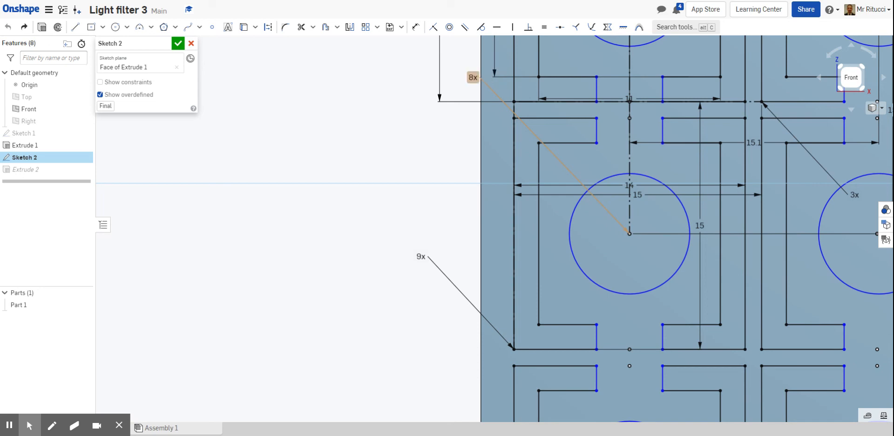
# Accept Sketch 2 again to regenerate the cut through the plate.
pyautogui.scroll(-10, 461, 147)
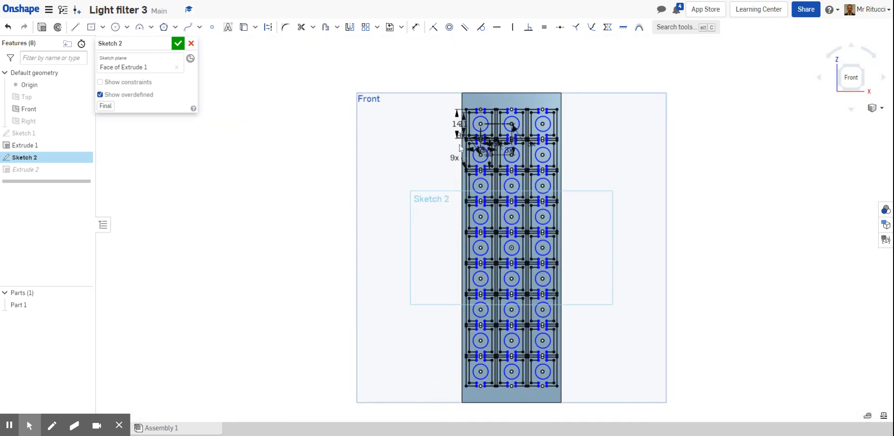
pyautogui.scroll(2, 460, 146)
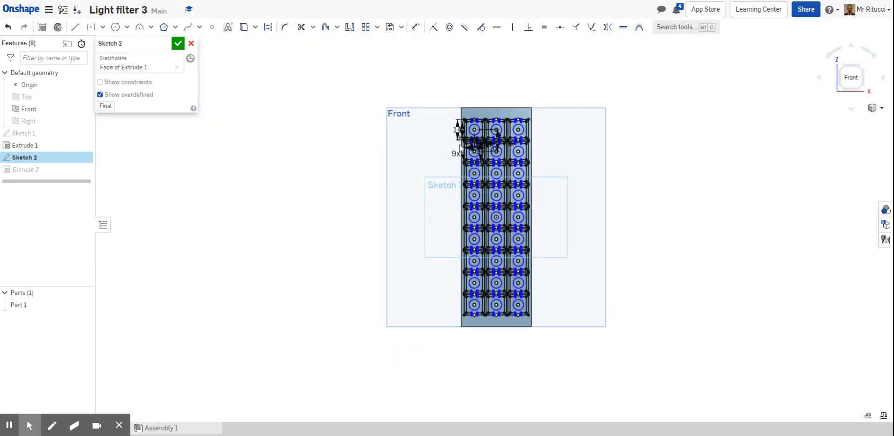
pyautogui.click(178, 43)
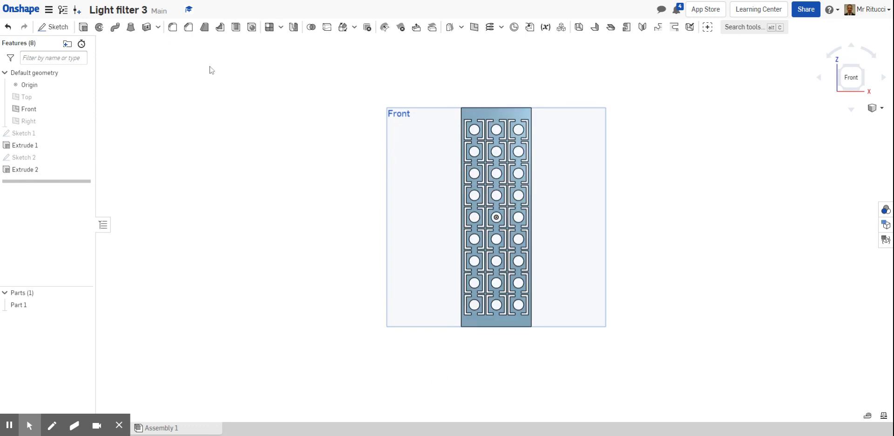
# Inspect the finished filter plate in isometric and front views.
pyautogui.click(875, 108)
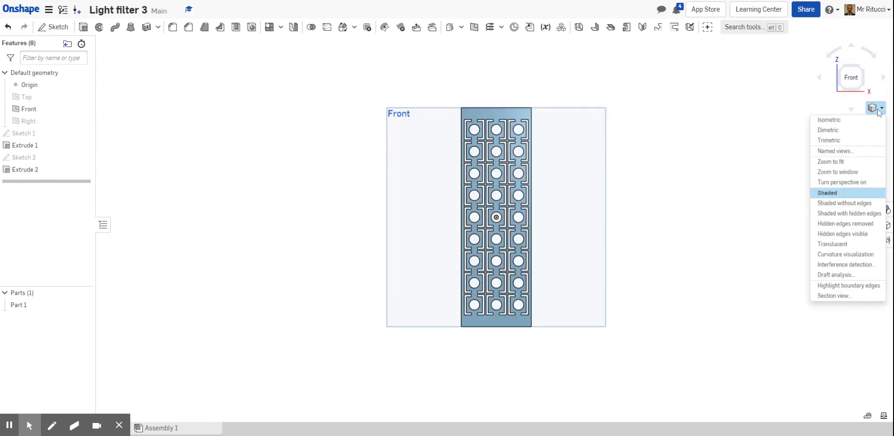
pyautogui.click(836, 121)
pyautogui.scroll(3, 493, 267)
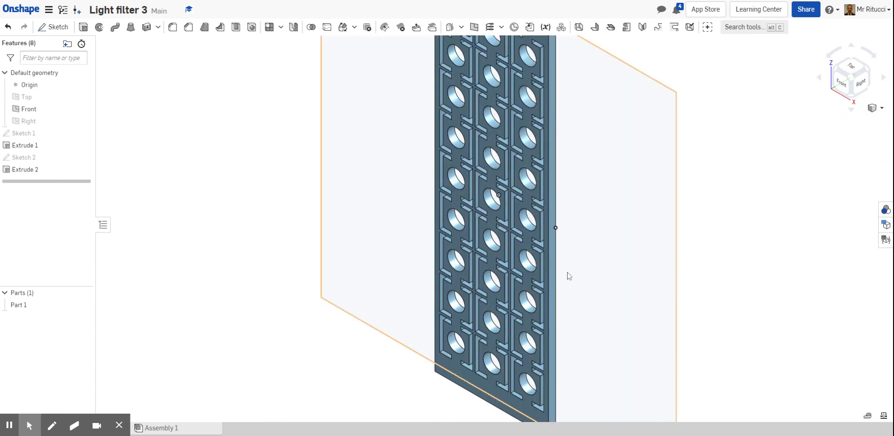
pyautogui.scroll(-3, 570, 276)
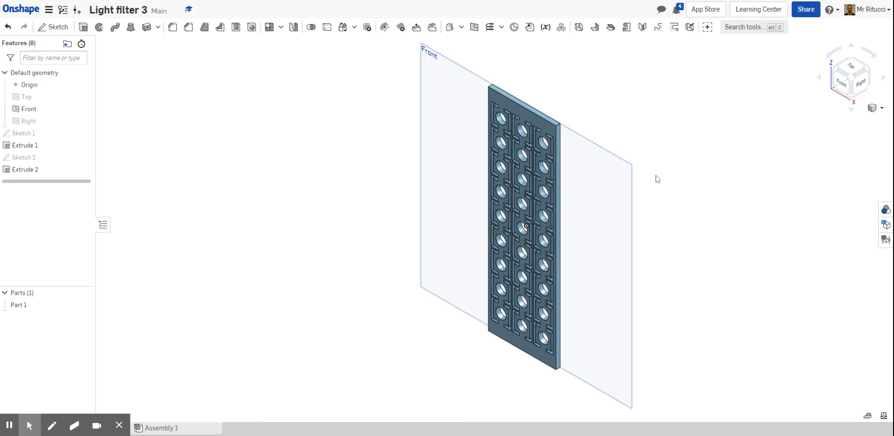
pyautogui.click(843, 85)
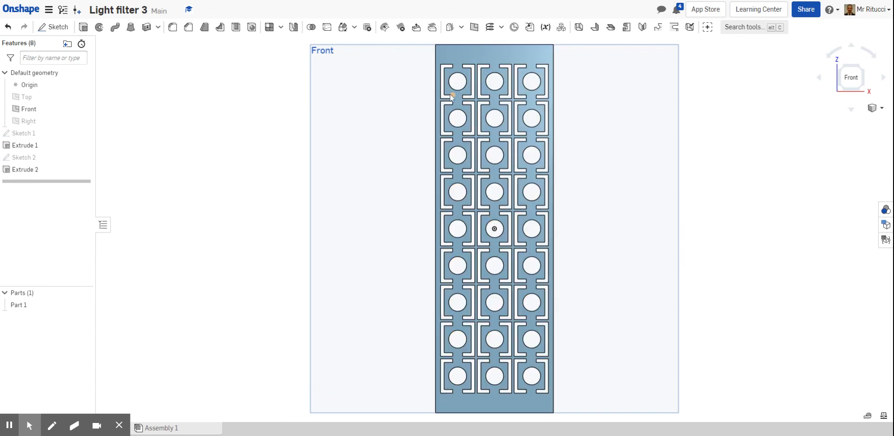
pyautogui.scroll(3, 445, 67)
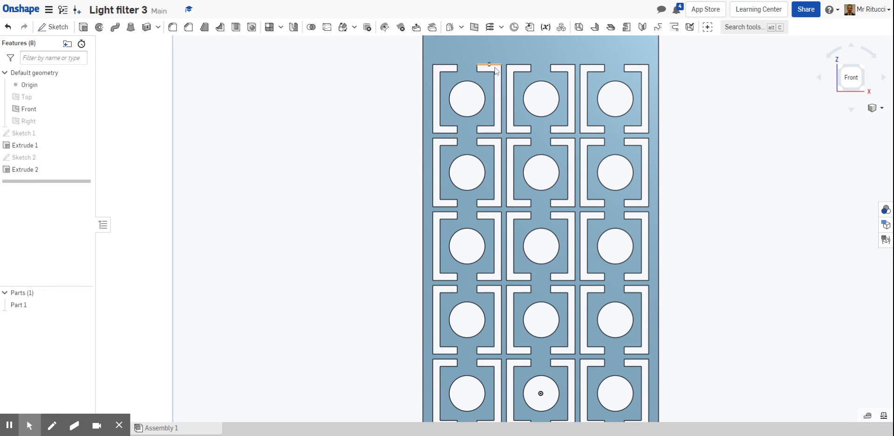
pyautogui.scroll(-5, 692, 120)
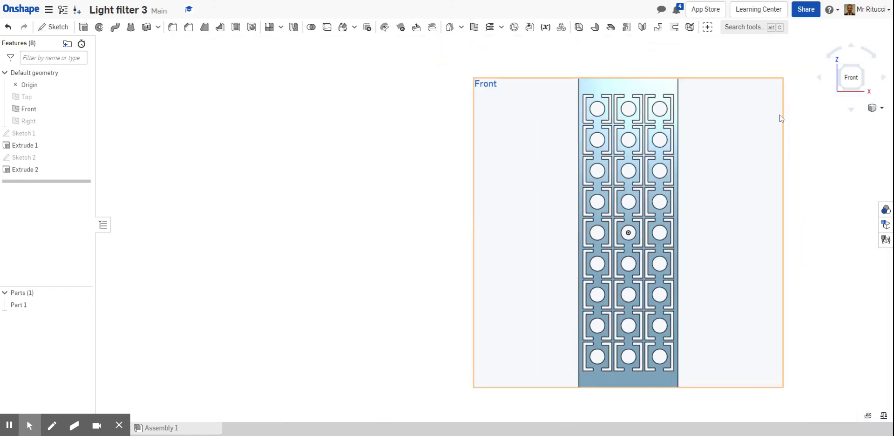